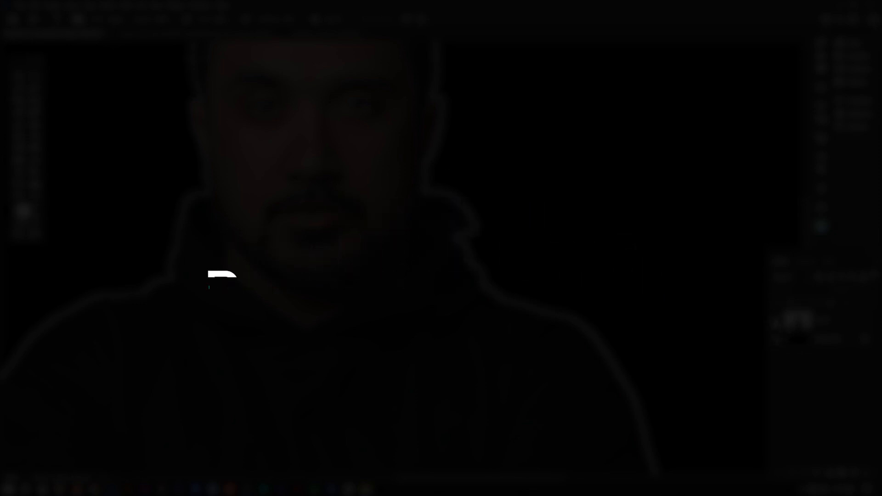
Step: Try erasing the white outline beside the hood on Layer 1 with the Eraser tool, and undo the stroke
left_click(775, 320)
left_click(776, 320)
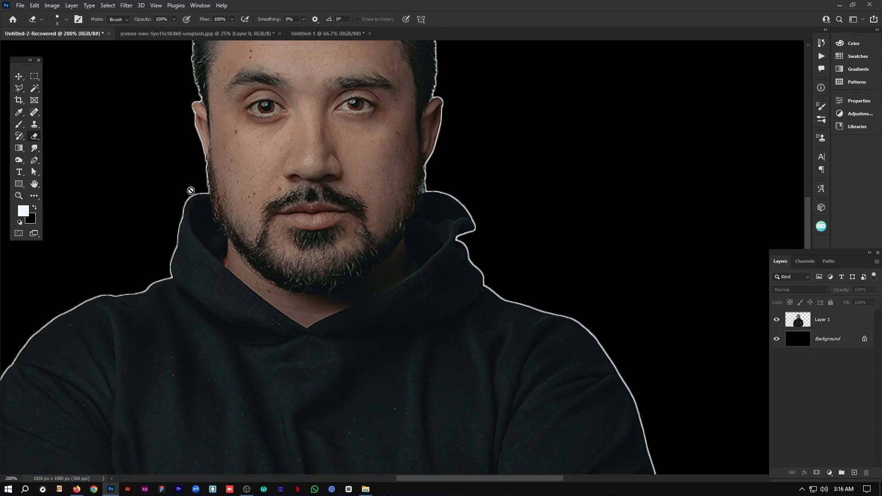
right_click(36, 137)
left_click(66, 137)
left_click(477, 264)
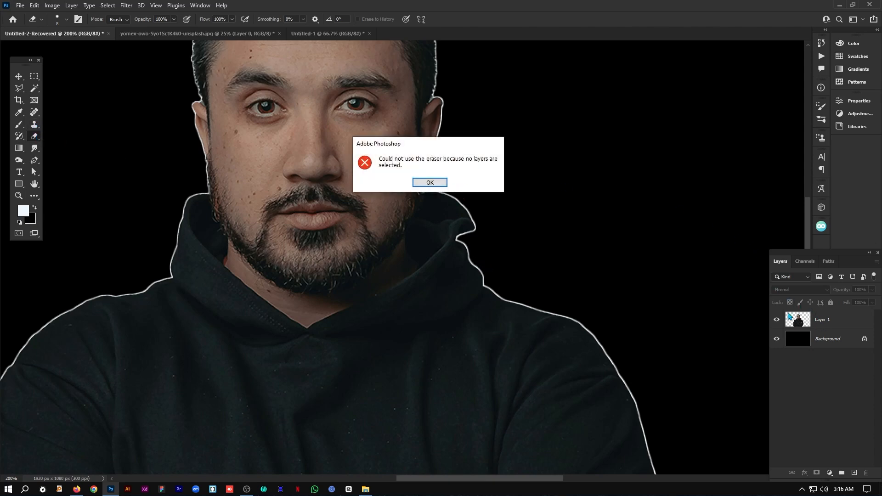
left_click(429, 183)
left_click(827, 322)
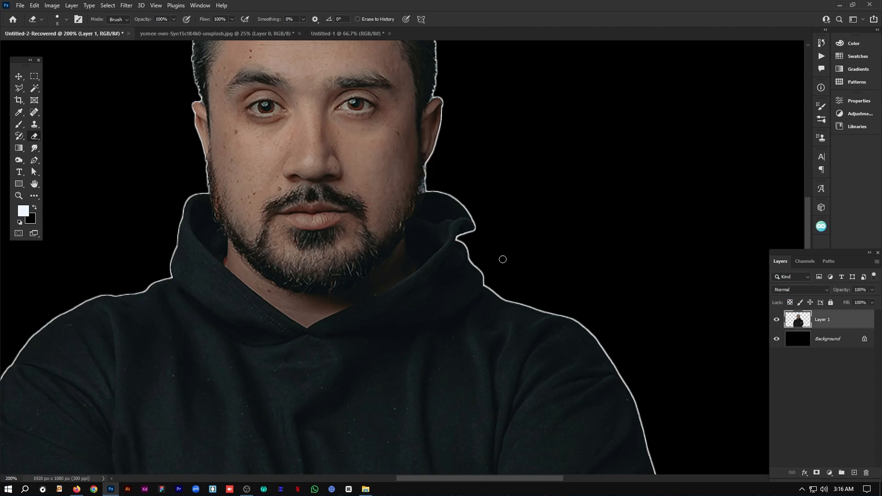
left_click_drag(471, 256, 502, 294)
key("ctrl+z")
Step: Try loading the pixels of Layer 1 as a selection, and deselect them
left_click(776, 320)
left_click(777, 320)
left_click(797, 323, "ctrl")
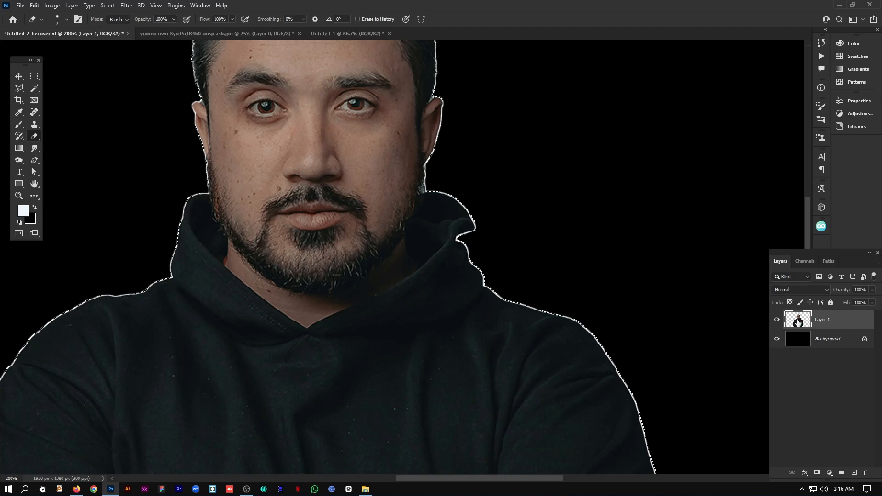
key("ctrl+d")
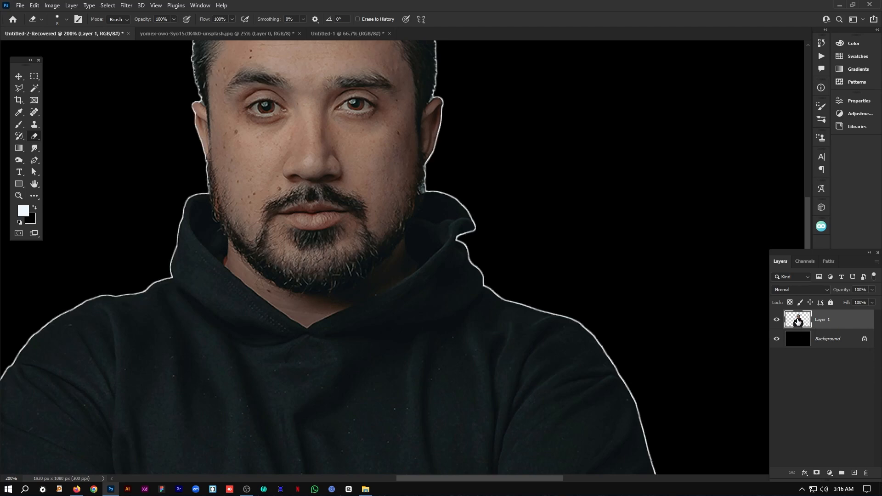
Step: Add a layer mask to Layer 1 from a selection of its pixels, and make the mask active
right_click(797, 323)
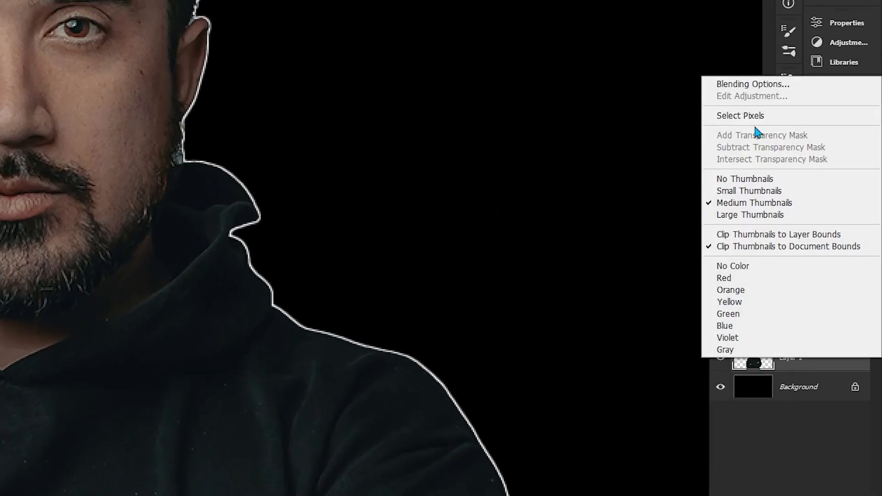
left_click(753, 120)
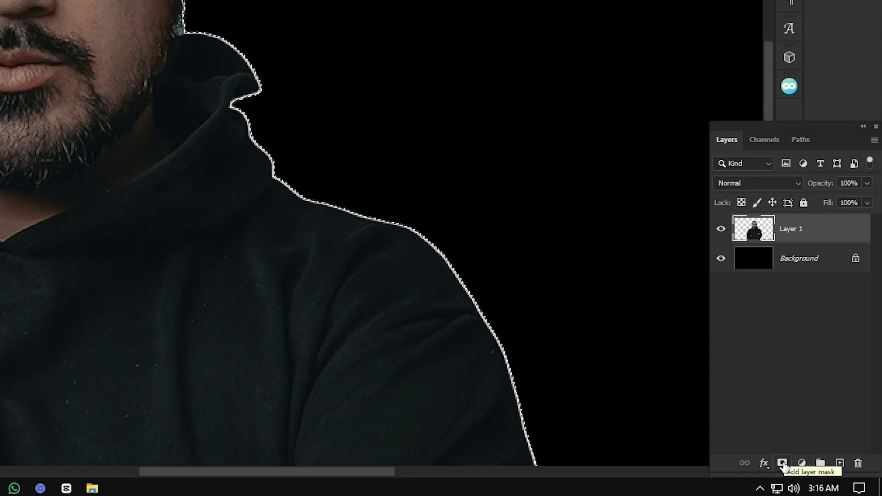
left_click(782, 463)
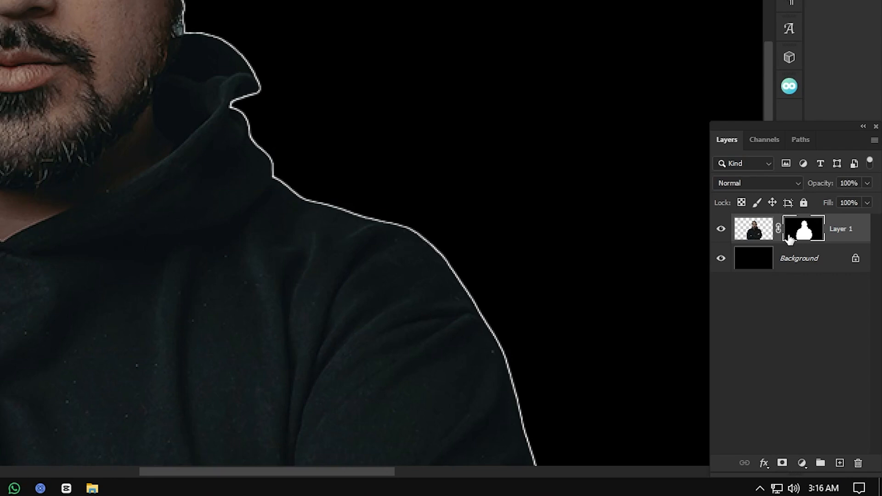
left_click(756, 234)
left_click(816, 234)
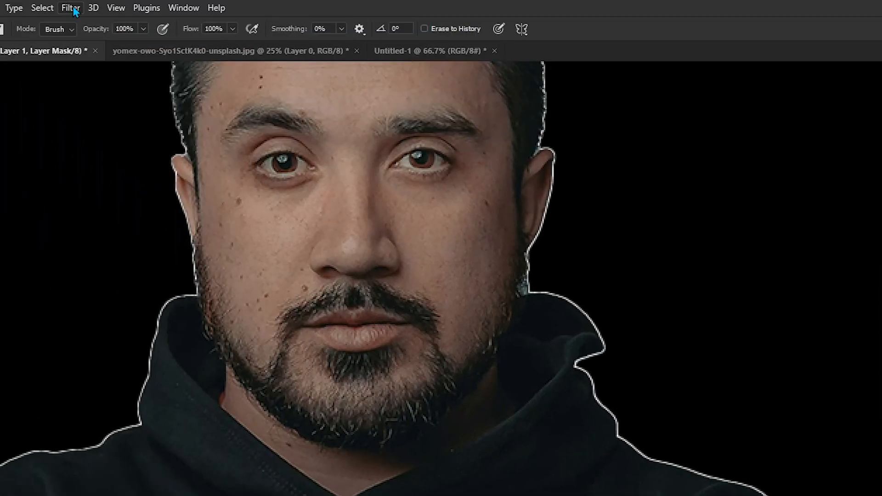
Step: Open the Minimum filter on the layer mask and set its radius to 1 pixel
left_click(70, 8)
mouse_move(216, 308)
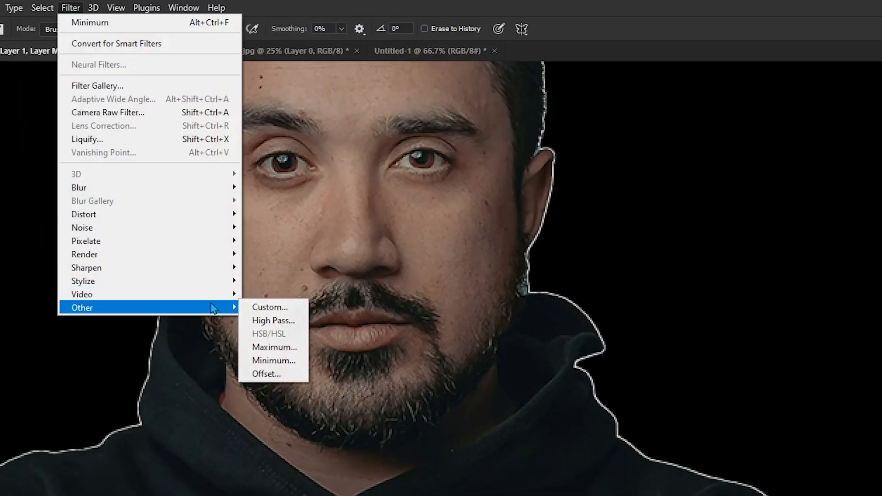
left_click(287, 362)
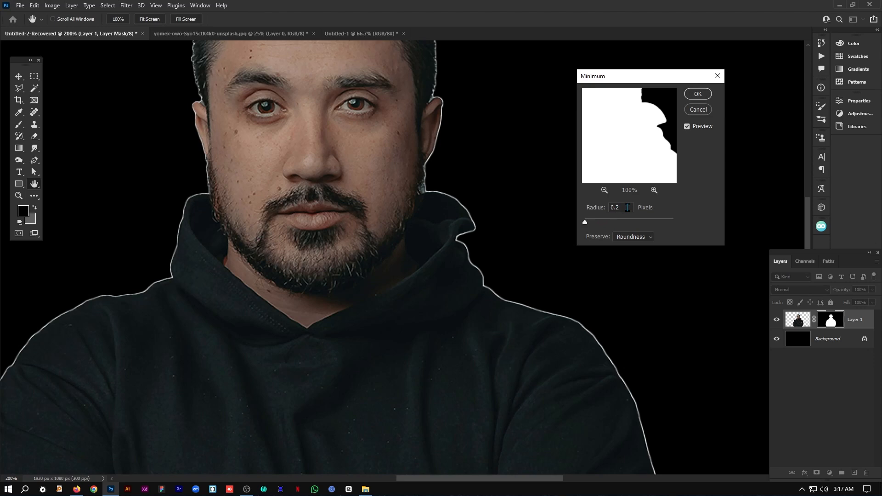
double_click(620, 208)
type("1")
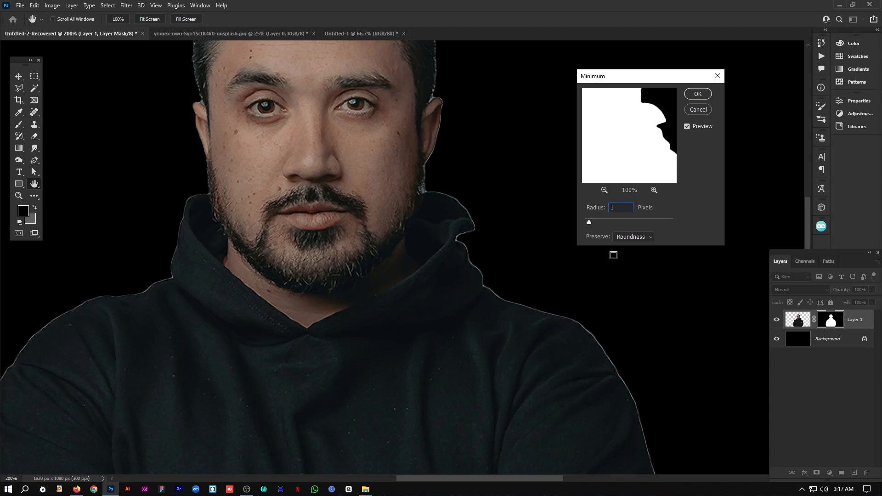
Step: Preview the Minimum filter with radii of 2, 3 and 1.1 pixels
double_click(620, 207)
left_click_drag(593, 218, 598, 218)
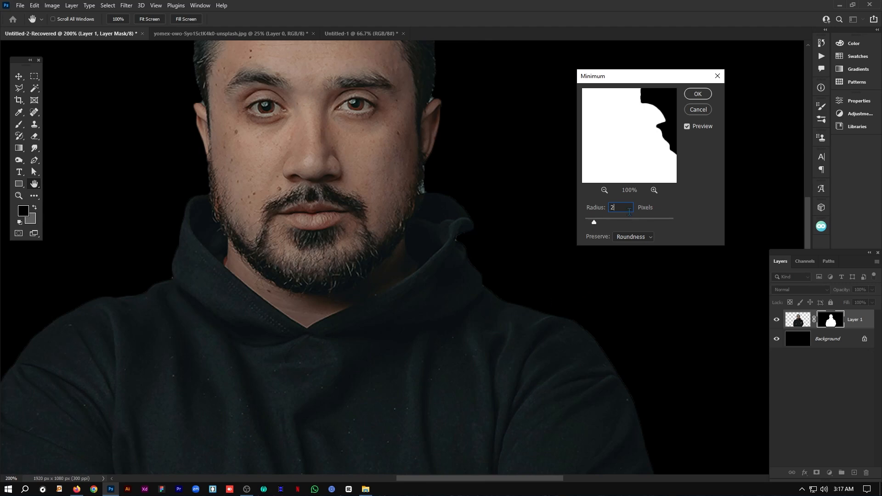
type("3")
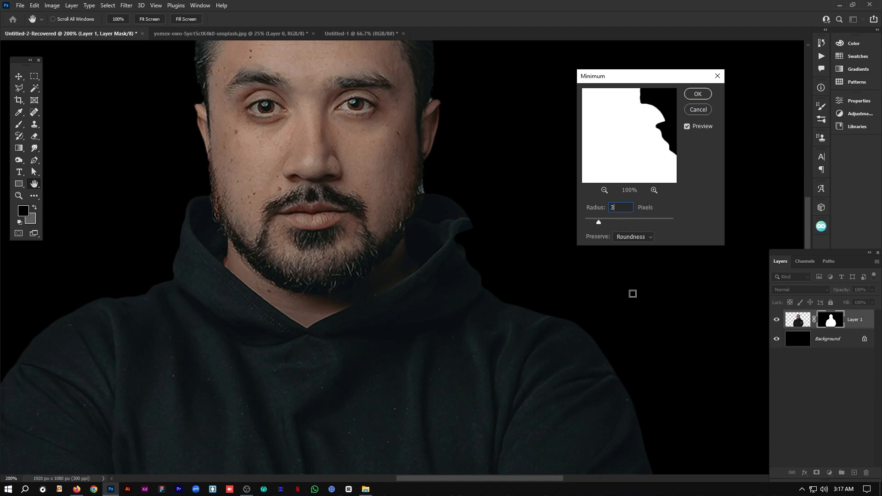
double_click(619, 207)
type("1.1")
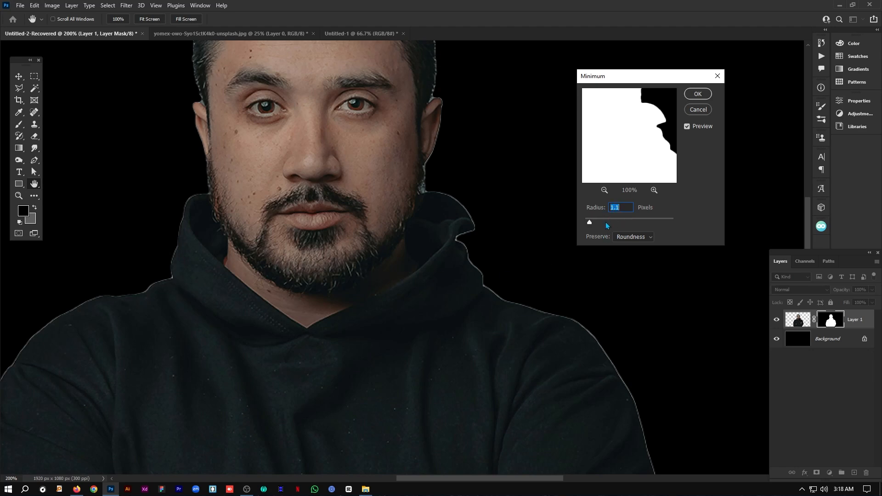
Step: Apply the Minimum filter to the mask with a radius of 2 pixels and Roundness preserved
left_click_drag(590, 220, 594, 219)
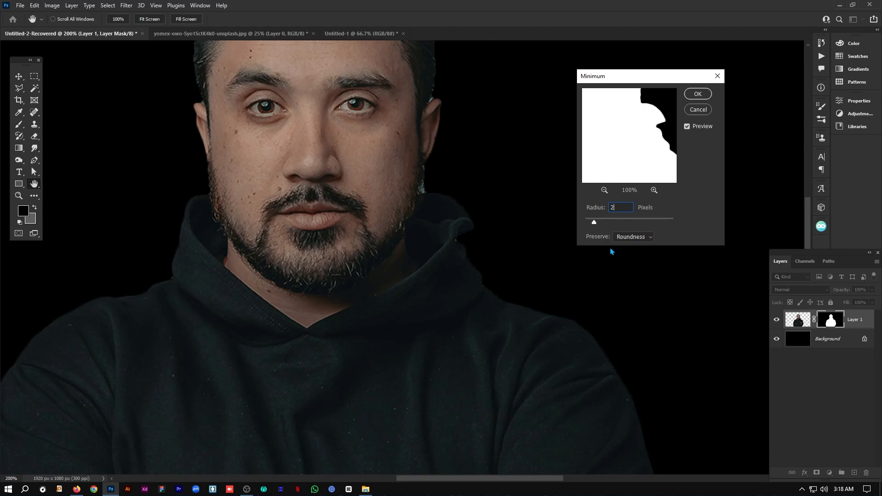
left_click(632, 238)
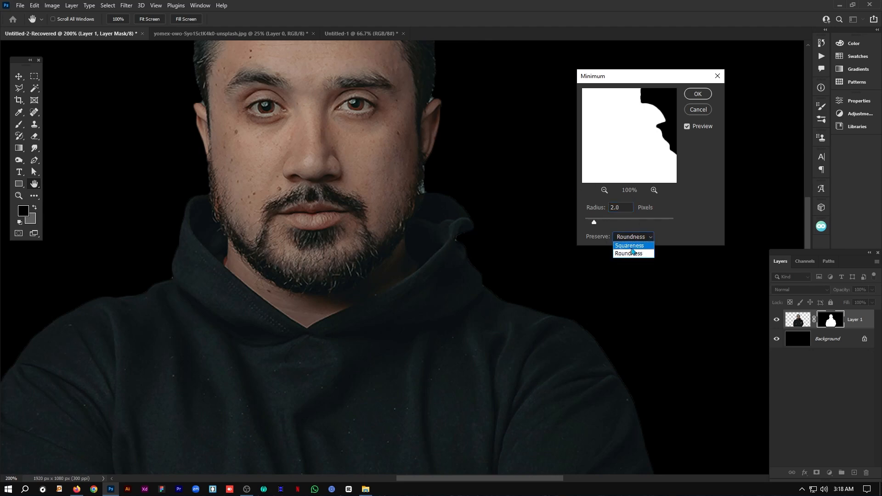
left_click(631, 246)
left_click(633, 238)
left_click(630, 254)
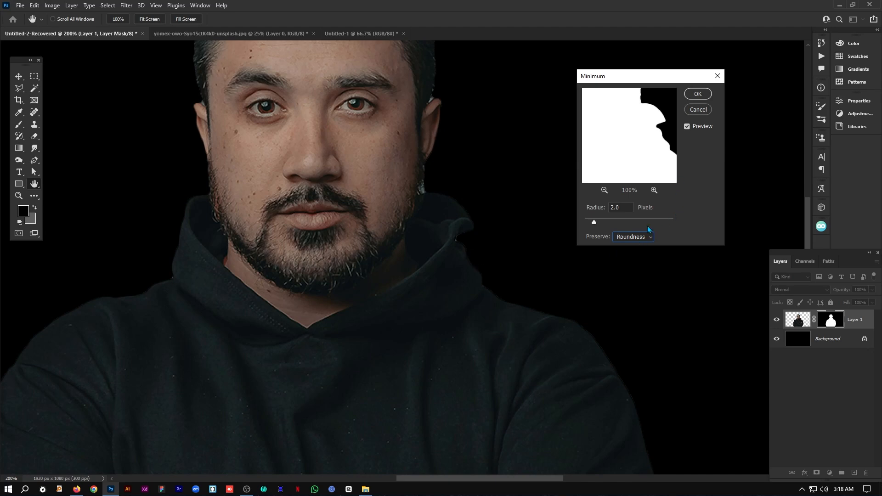
left_click(697, 94)
Step: Examine the portrait cutout's edges around the hair, ears, hood and shoulders
left_click_drag(358, 180, 357, 296)
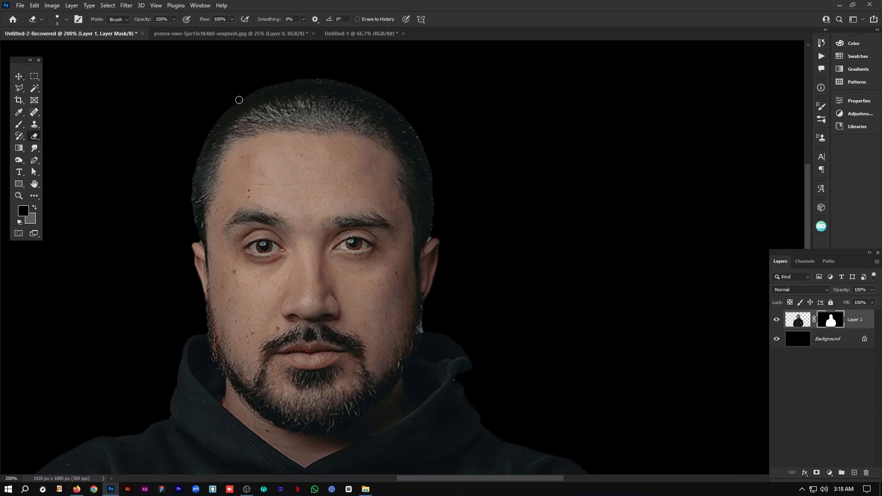
left_click_drag(427, 311, 516, 46)
left_click_drag(382, 270, 448, 131)
left_click_drag(404, 213, 314, 46)
left_click_drag(556, 82, 401, 371)
left_click_drag(394, 241, 507, 423)
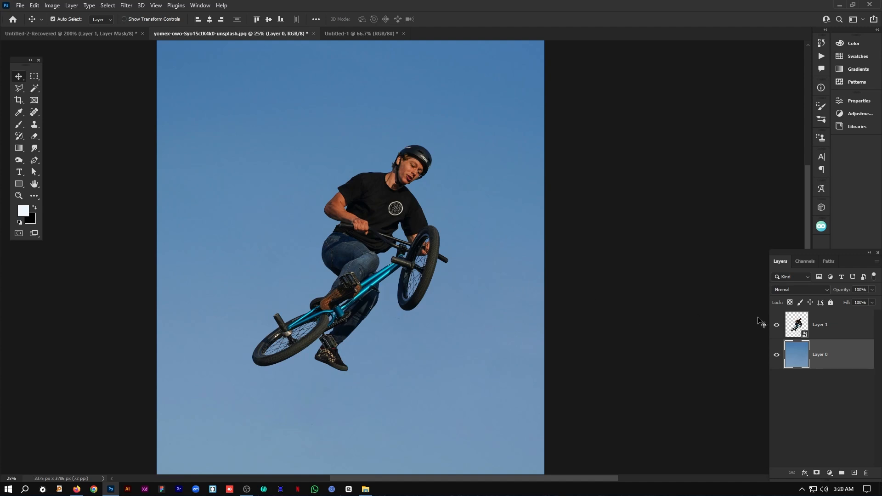
Step: Add a new empty layer between the cyclist layer and the blue sky layer
left_click(777, 325)
left_click(777, 326)
left_click(777, 326)
left_click(776, 325)
left_click(854, 473)
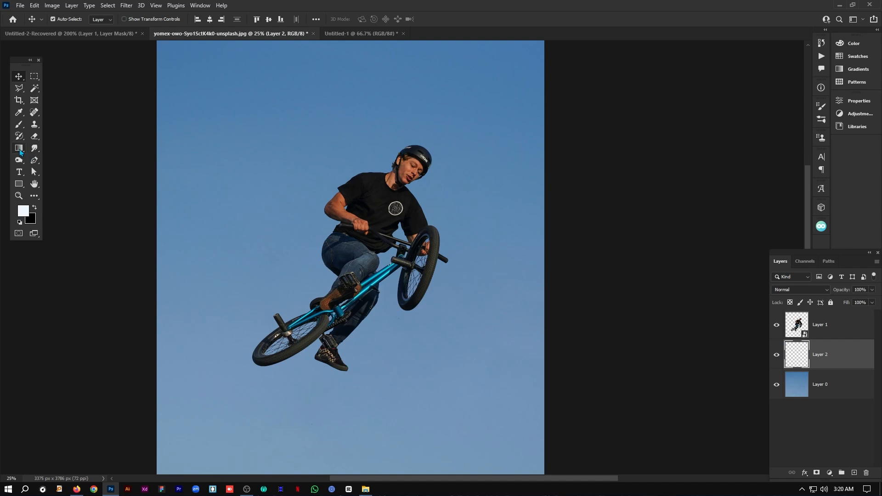
Step: Draw a linear black-to-transparent gradient down the new layer, starting near the canvas's upper edge
left_click(19, 150)
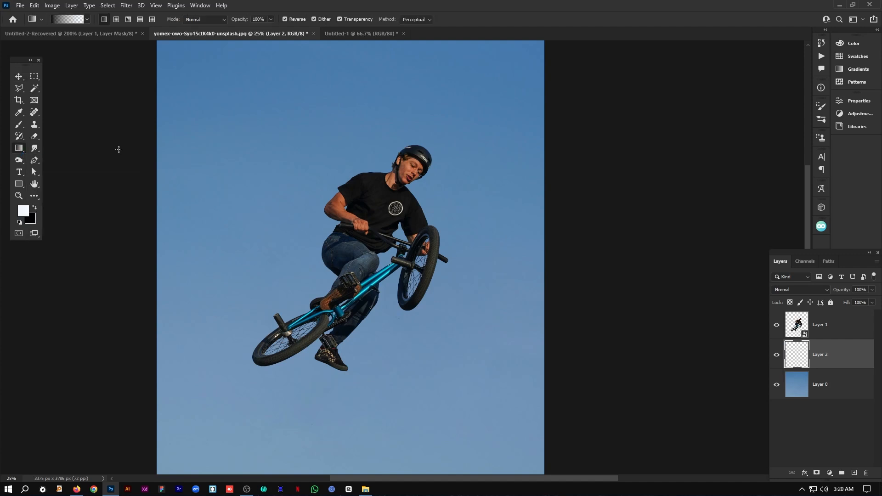
left_click(67, 23)
left_click(669, 278)
left_click(723, 325)
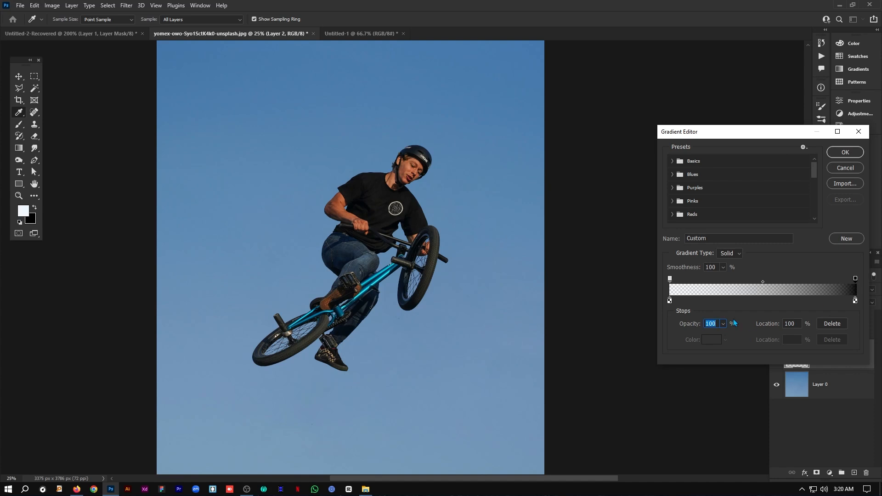
left_click(840, 157)
left_click_drag(358, 67, 348, 383)
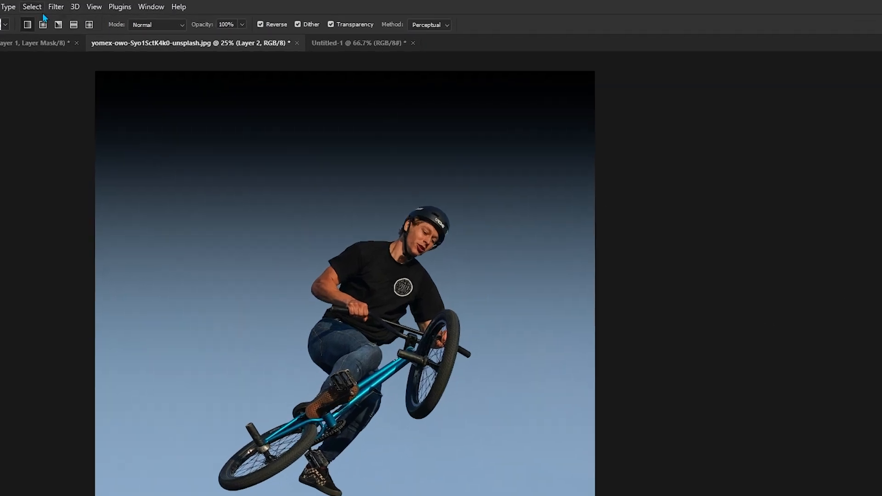
Step: Open the Wave distortion filter on the gradient layer, try 1 generator, and set the number of generators to 16
left_click(127, 5)
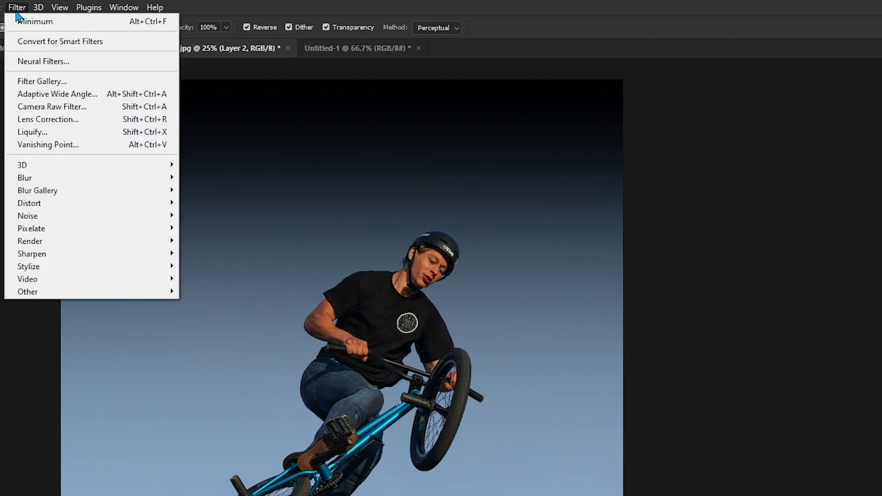
mouse_move(134, 205)
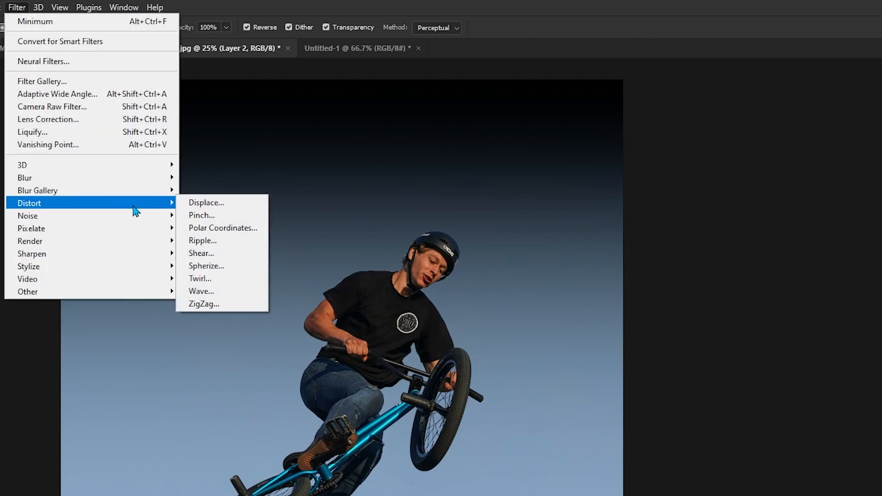
left_click(212, 292)
left_click_drag(493, 161, 674, 162)
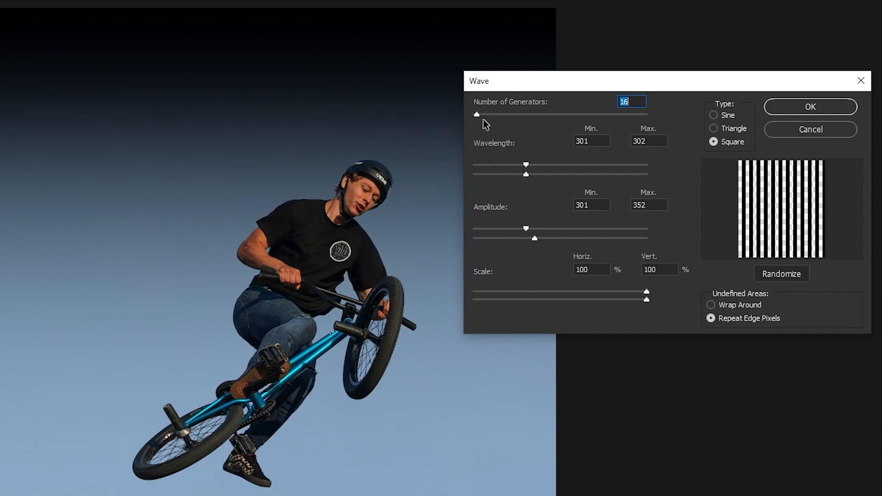
left_click_drag(478, 118, 473, 118)
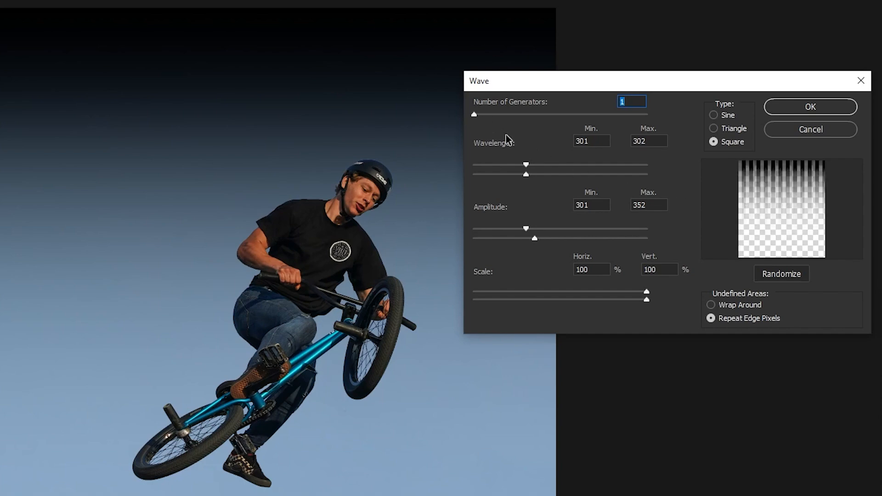
left_click_drag(475, 116, 480, 119)
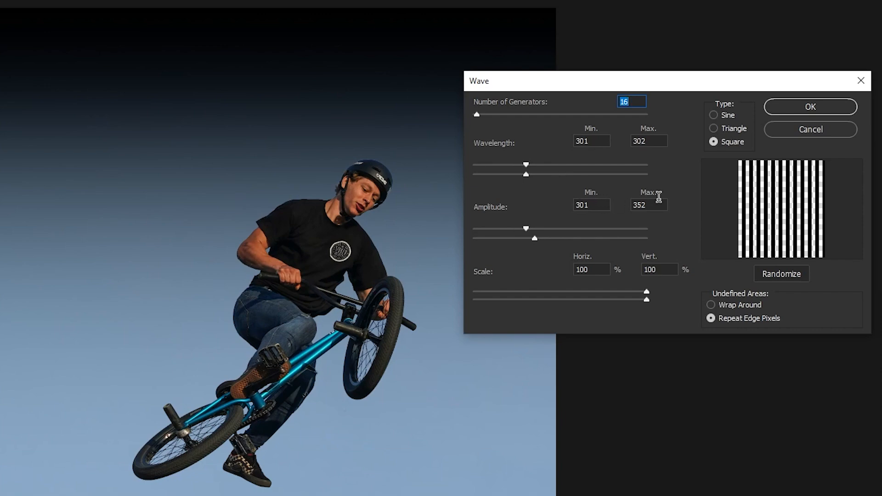
Step: Preview the Sine and Triangle wave types, choose Square, and apply the Wave filter to the gradient layer
left_click(716, 117)
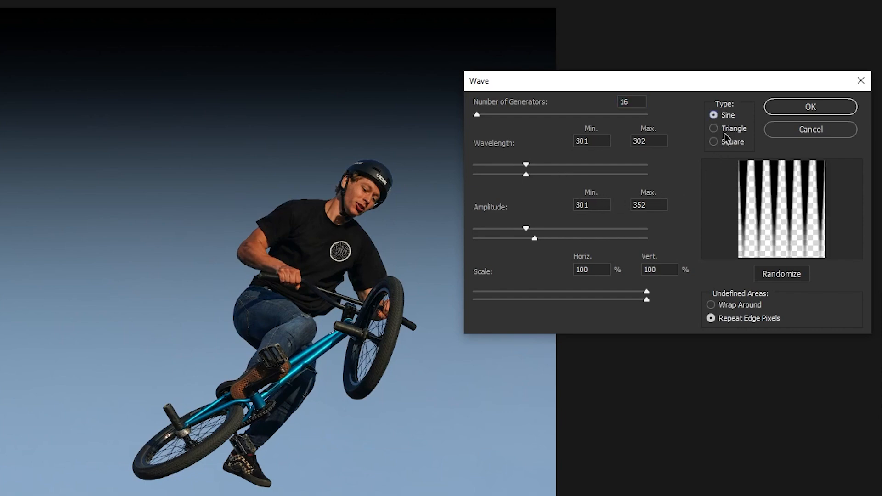
left_click(725, 130)
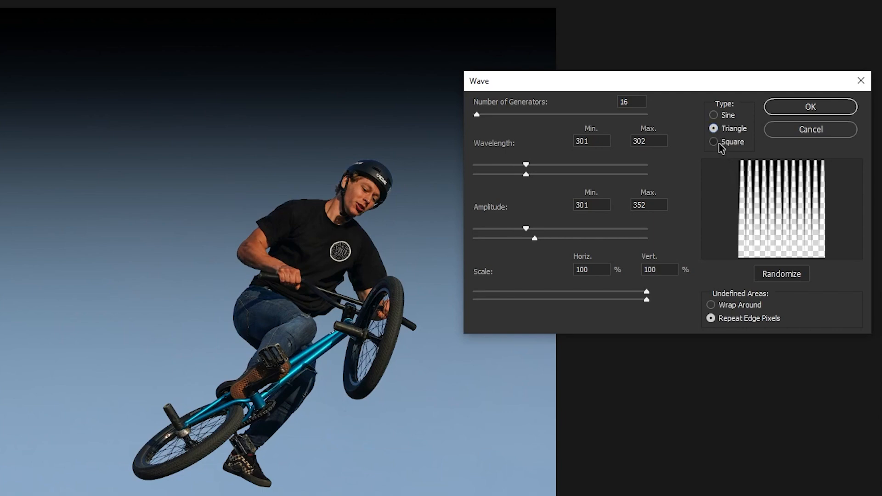
left_click(722, 145)
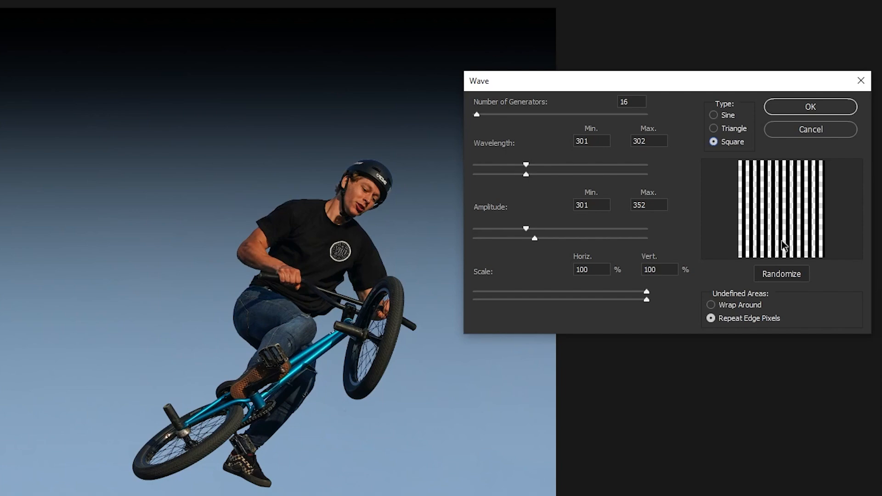
left_click(811, 111)
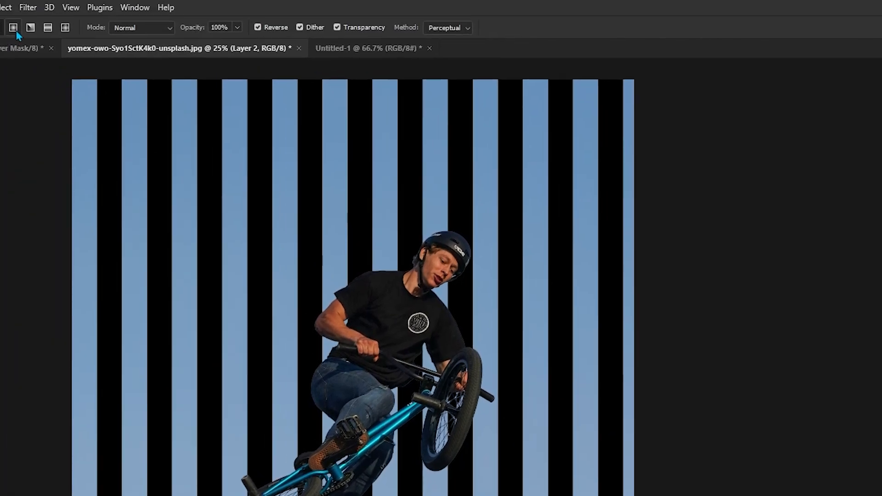
Step: Apply the Polar Coordinates distortion to the striped layer, comparing both conversions and using Rectangular to Polar
left_click(27, 8)
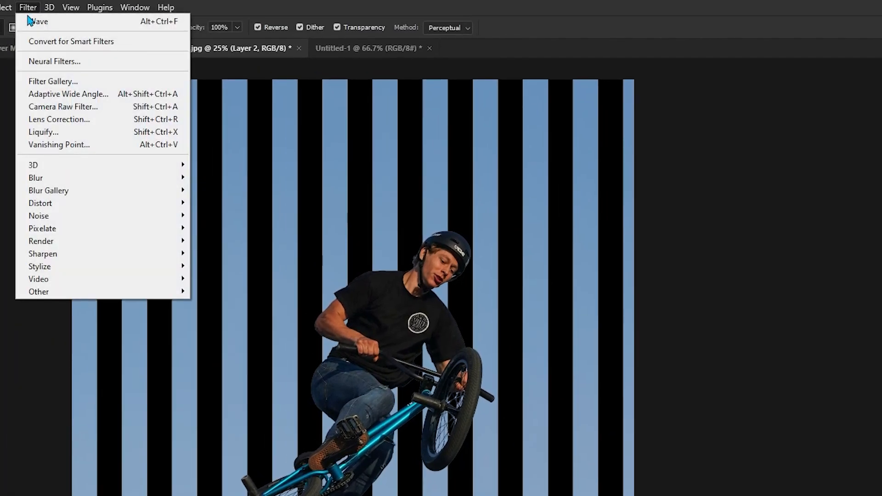
mouse_move(122, 204)
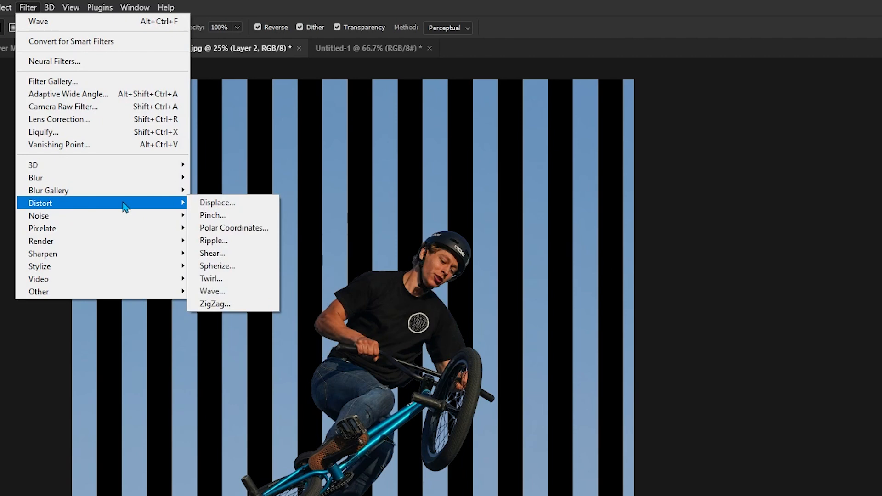
left_click(228, 229)
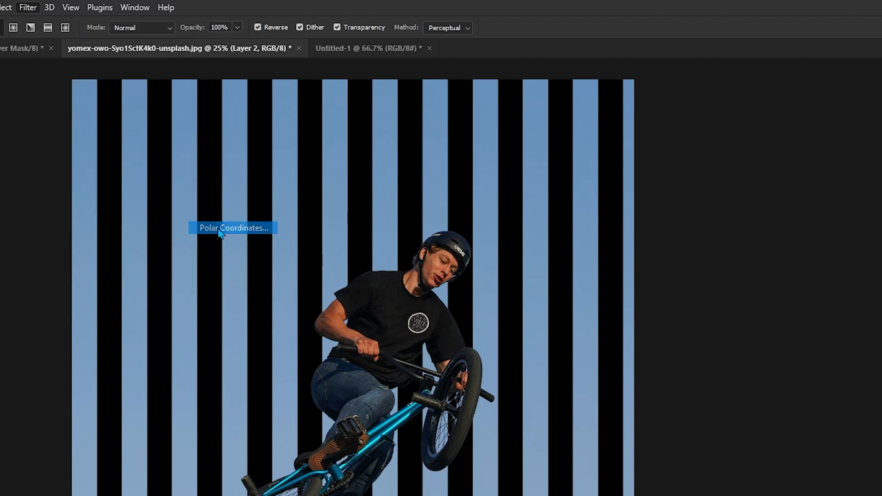
left_click_drag(445, 155, 677, 149)
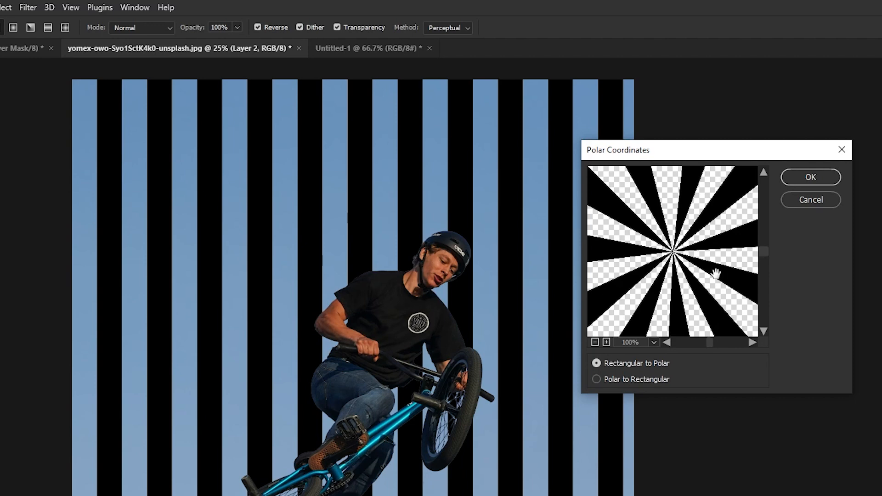
left_click(659, 381)
left_click(643, 365)
left_click(829, 176)
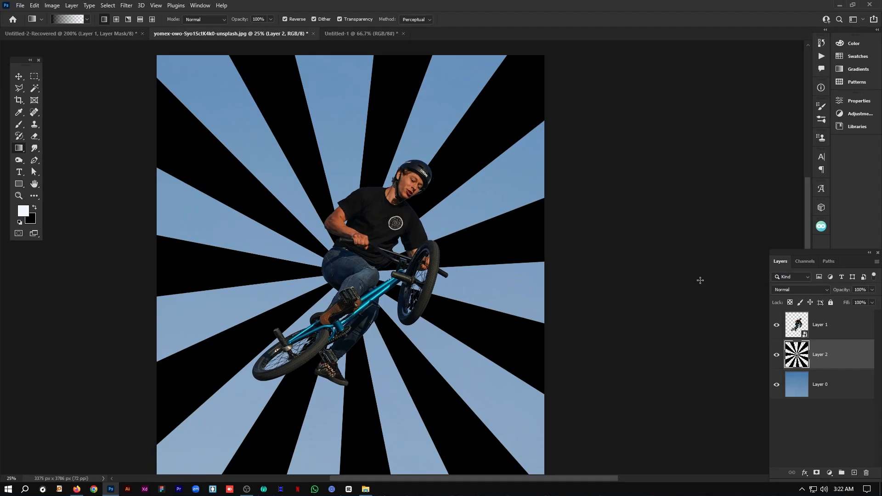
Step: Select the cyclist layer and move the cyclist slightly down and left over the centre of the rays
left_click(848, 333)
left_click(389, 240)
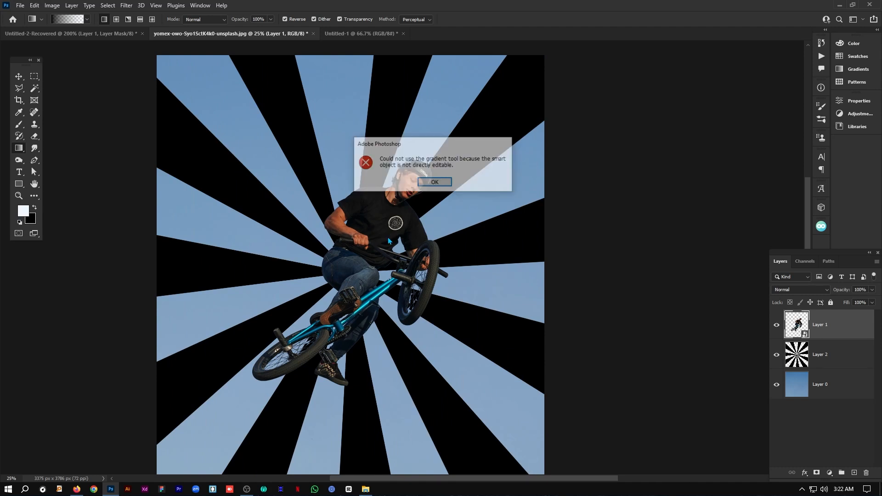
left_click(435, 182)
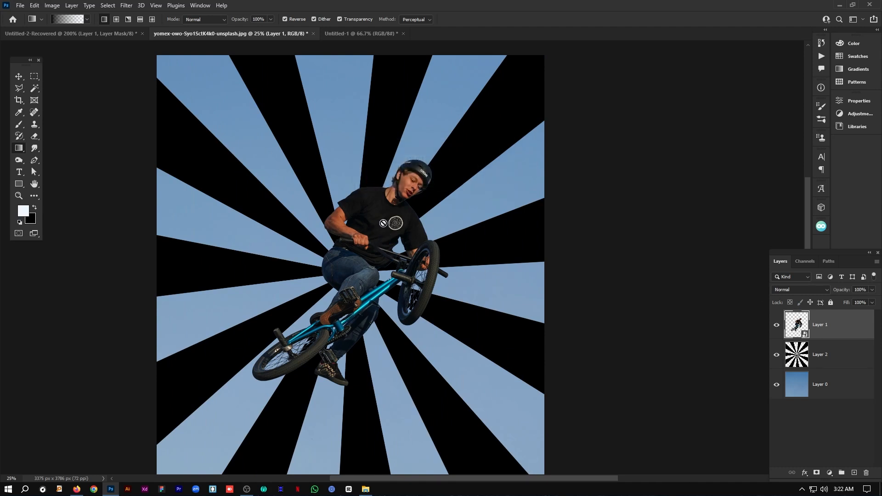
key("v")
left_click_drag(372, 225, 363, 232)
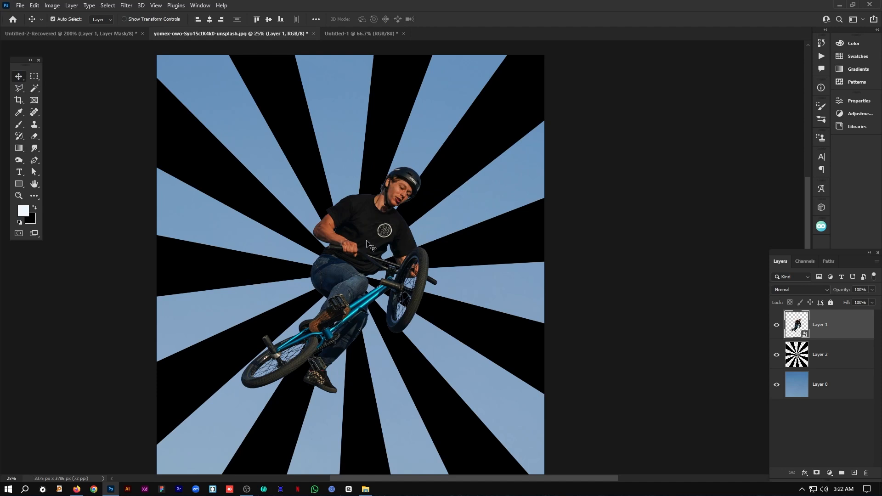
Step: Set the ray layer's blending mode to Soft Light and lower its opacity to about 22%
left_click(828, 354)
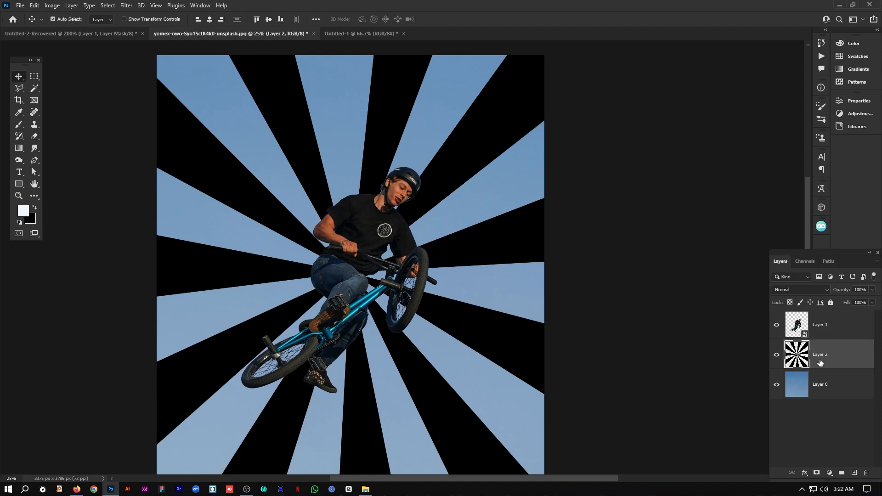
left_click(804, 290)
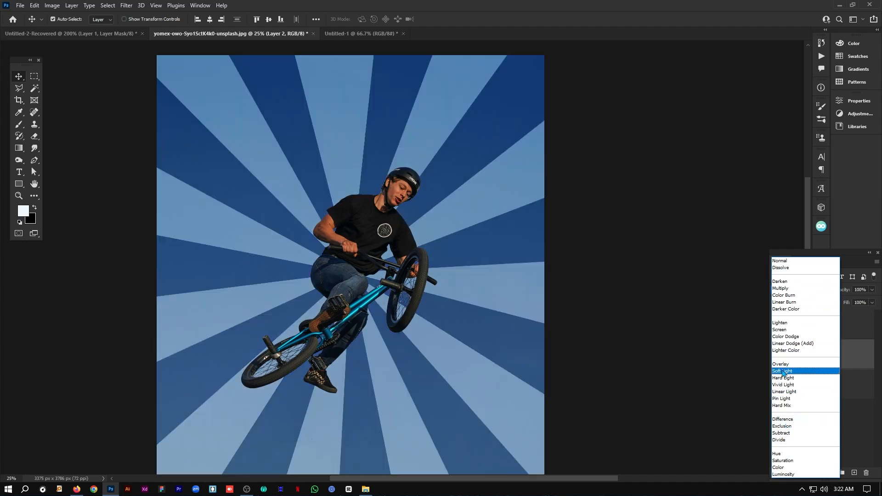
left_click(783, 372)
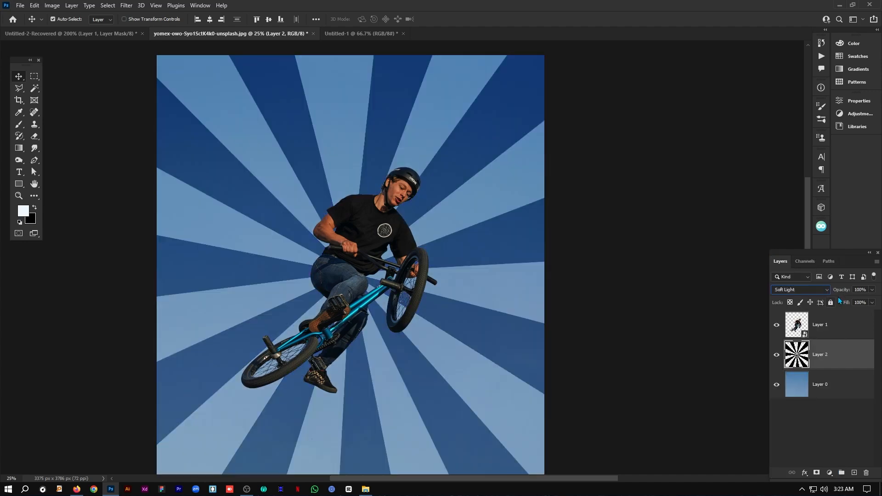
left_click(871, 289)
left_click_drag(872, 300, 848, 303)
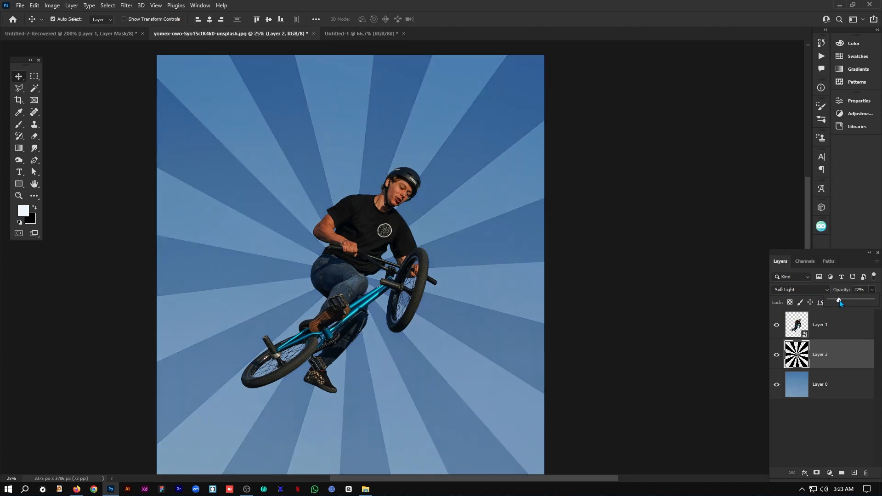
left_click_drag(838, 304, 836, 304)
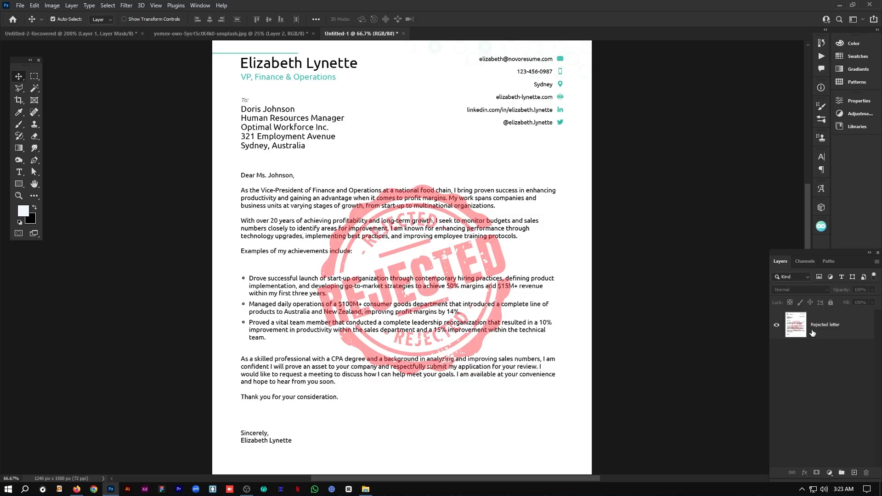
Step: Add a Hue/Saturation adjustment above the Rejected letter layer and sample the stamp to target the Reds range
left_click(813, 332)
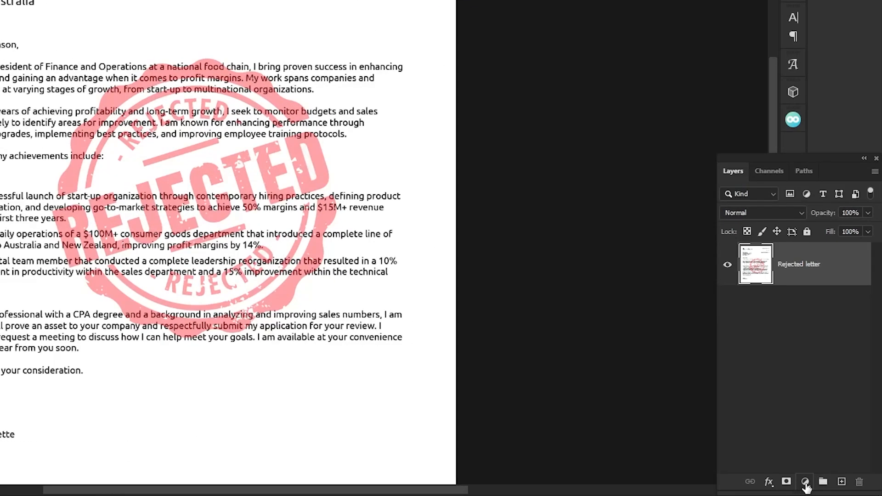
left_click(805, 483)
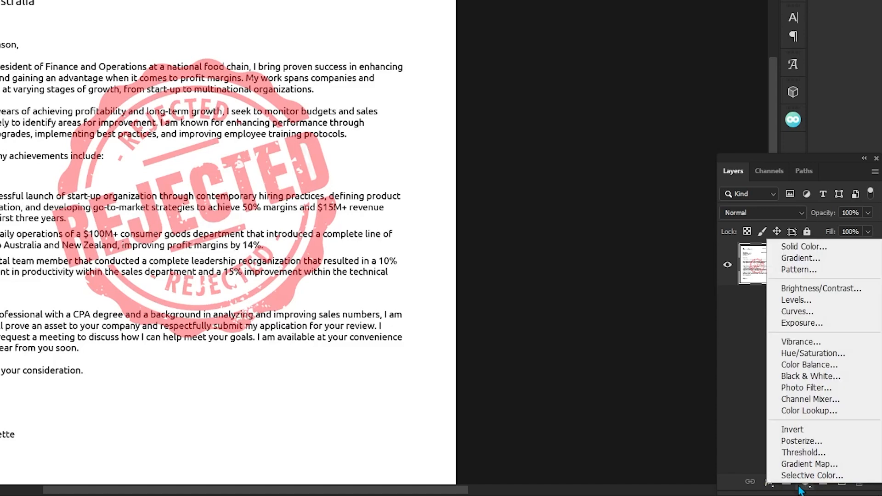
left_click(800, 354)
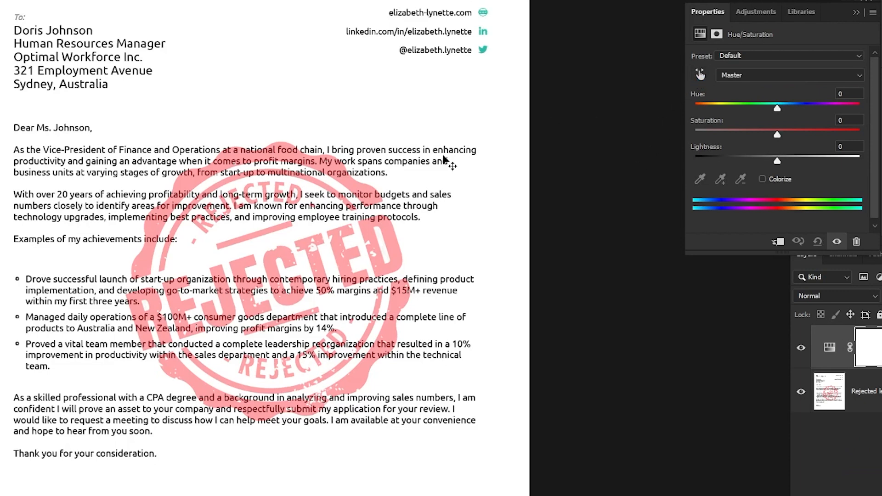
left_click(699, 76)
left_click(188, 181)
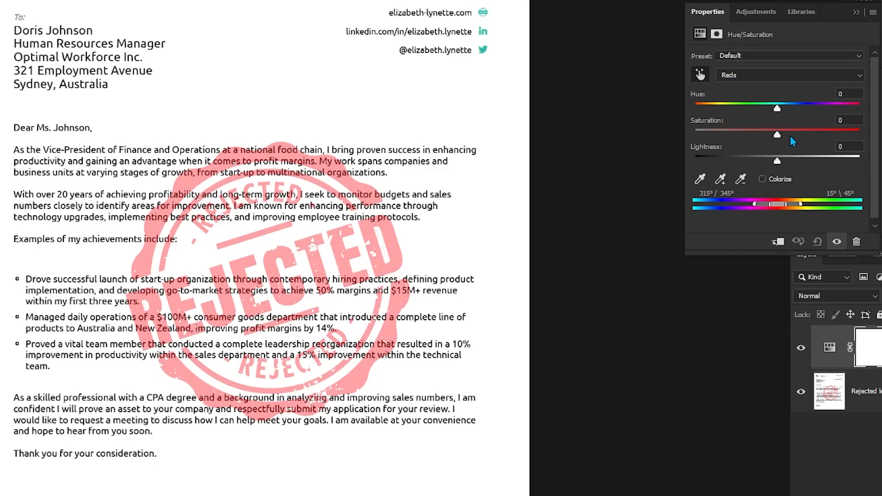
Step: Set the Reds saturation to -100 and lightness to +100 to remove the red stamp
left_click_drag(777, 135, 692, 147)
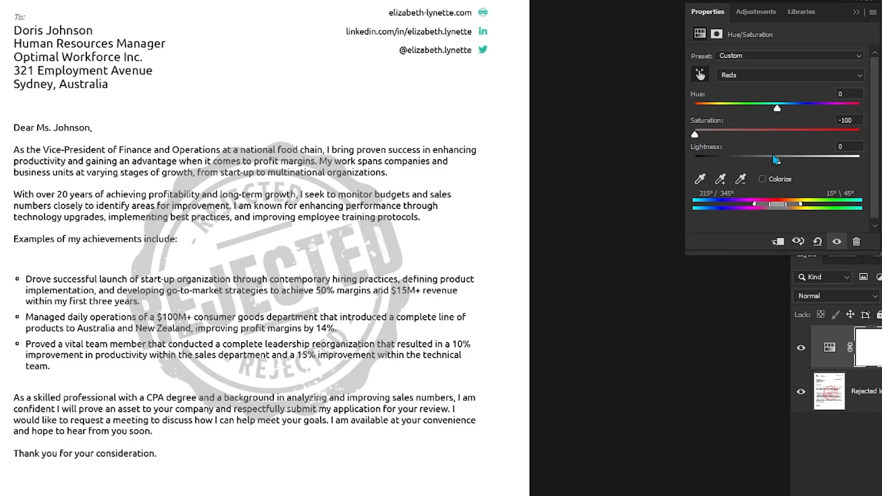
left_click_drag(777, 161, 862, 159)
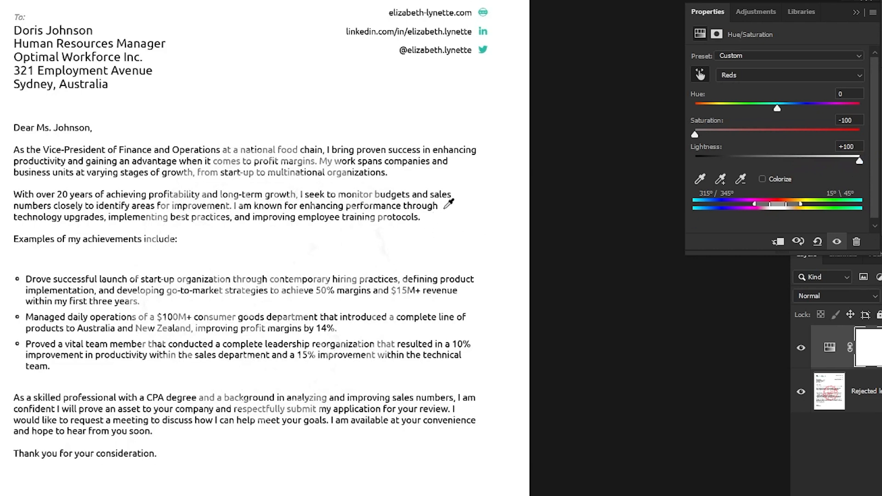
left_click_drag(859, 161, 878, 164)
left_click(856, 12)
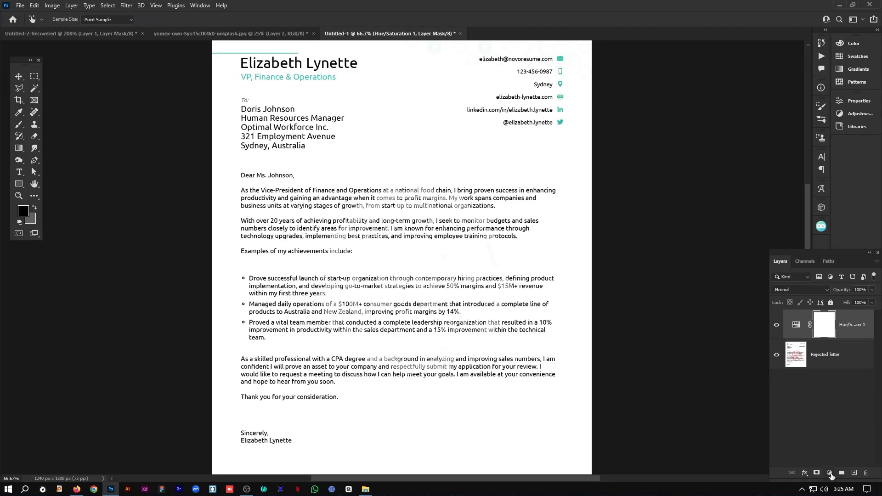
Step: Add a Levels adjustment layer above the Hue/Saturation layer with midtones at 0.24 and the white input level at 217
left_click(830, 473)
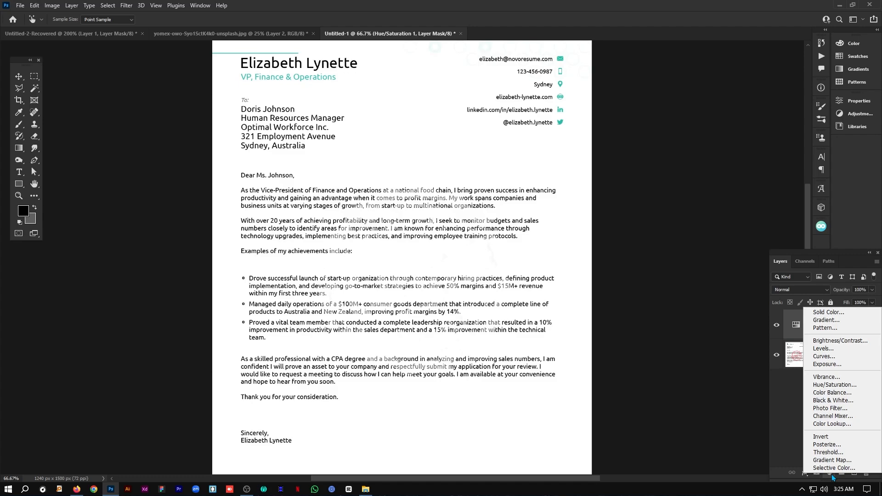
left_click(823, 348)
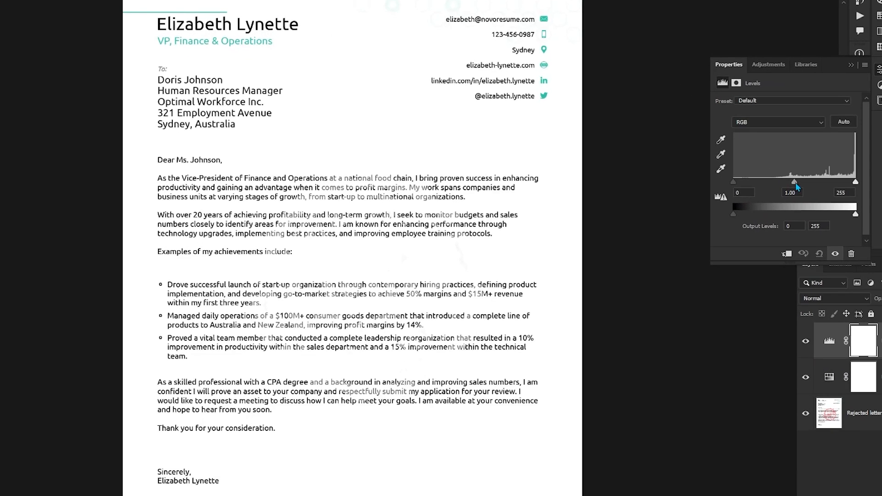
left_click_drag(795, 183, 822, 183)
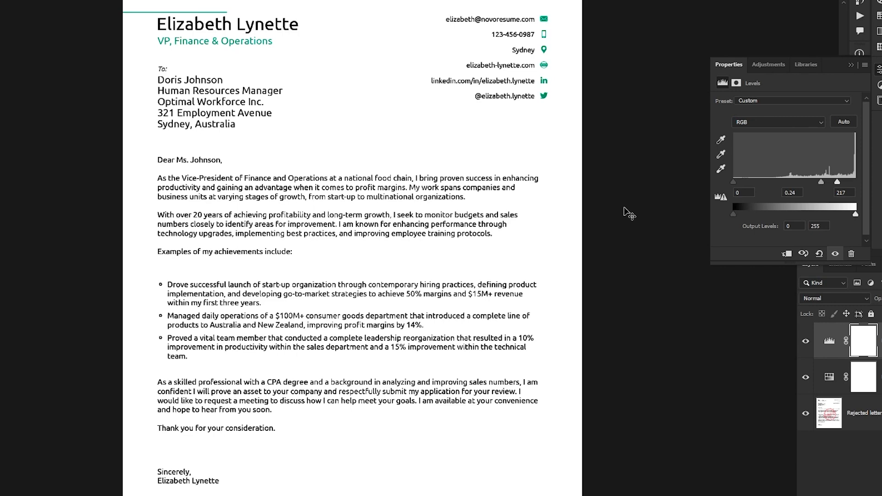
left_click(851, 66)
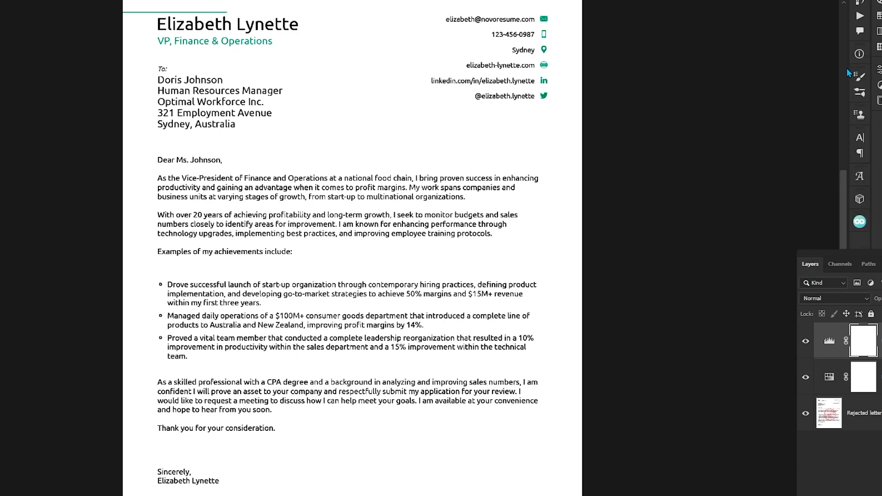
Step: Toggle the visibility of the Hue/Saturation and Levels layers to compare the letter with and without each adjustment
left_click(806, 379)
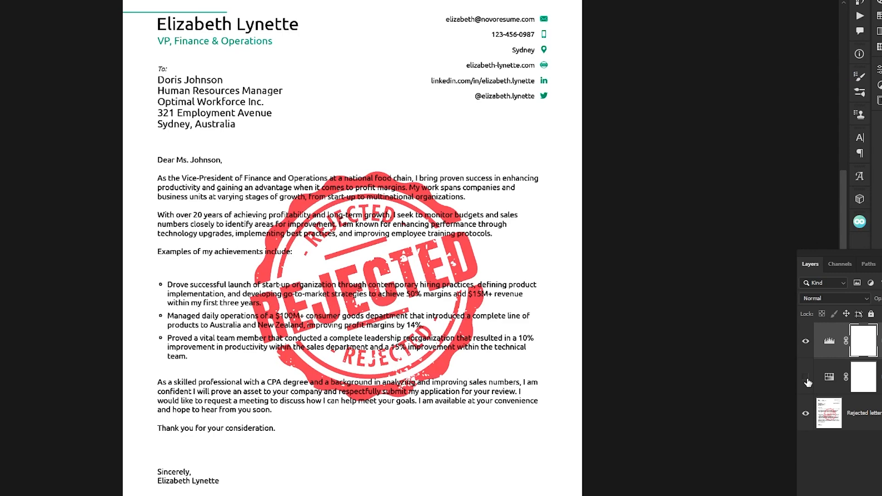
left_click(805, 344)
left_click(806, 343)
left_click(806, 377)
left_click(806, 345)
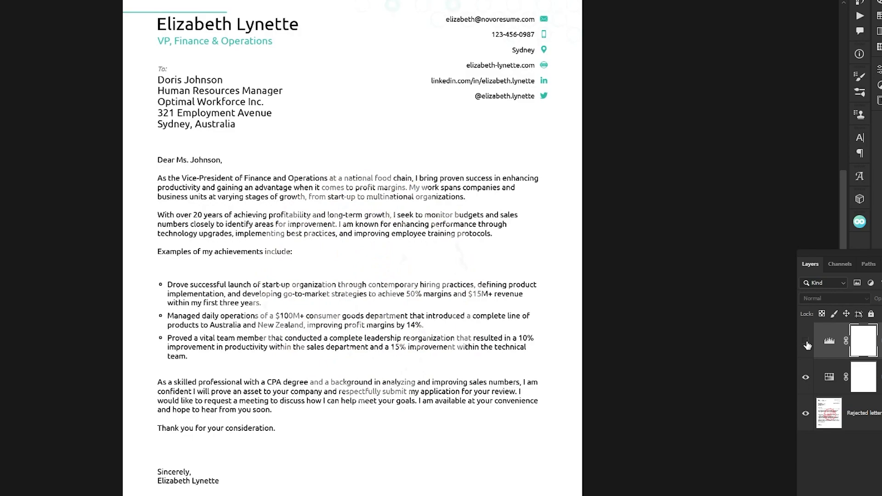
left_click(806, 342)
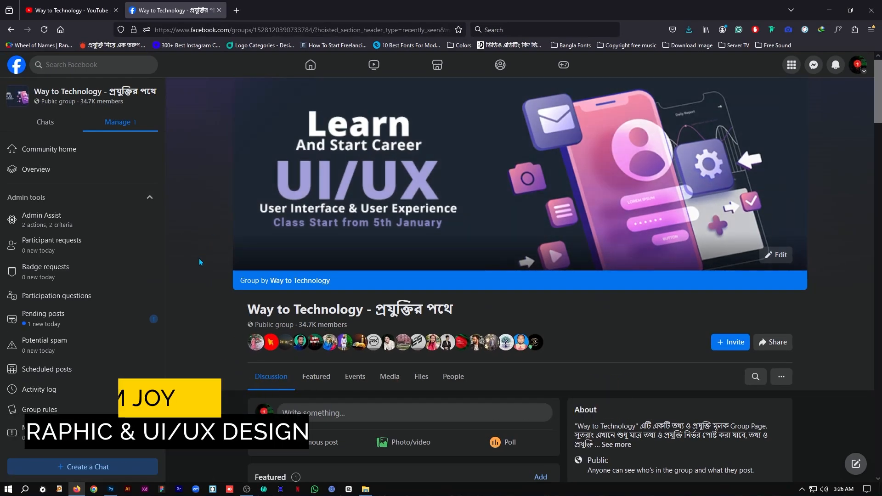
Step: Browse the Way to Technology Facebook group in the browser, looking through its featured content and members' design posts
scroll(165, 289, "down", 2)
scroll(198, 260, "down", 3)
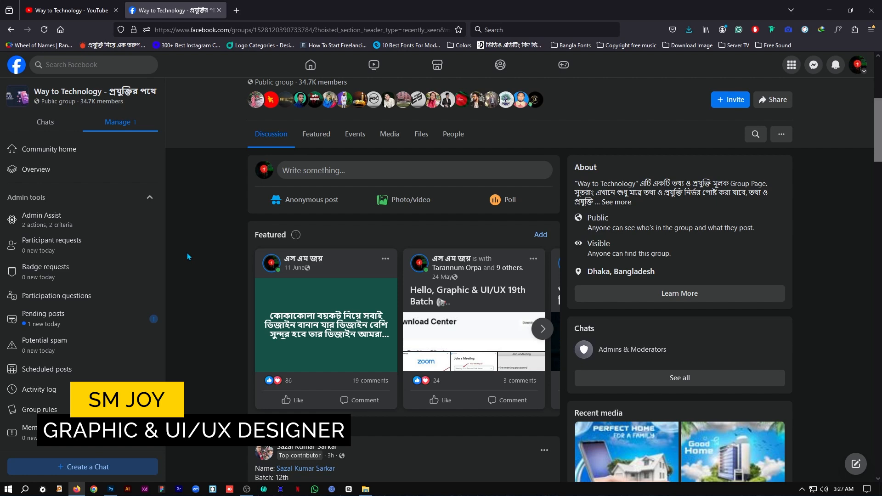
scroll(189, 258, "down", 2)
scroll(189, 255, "down", 4)
scroll(188, 256, "up", 3)
scroll(191, 257, "down", 2)
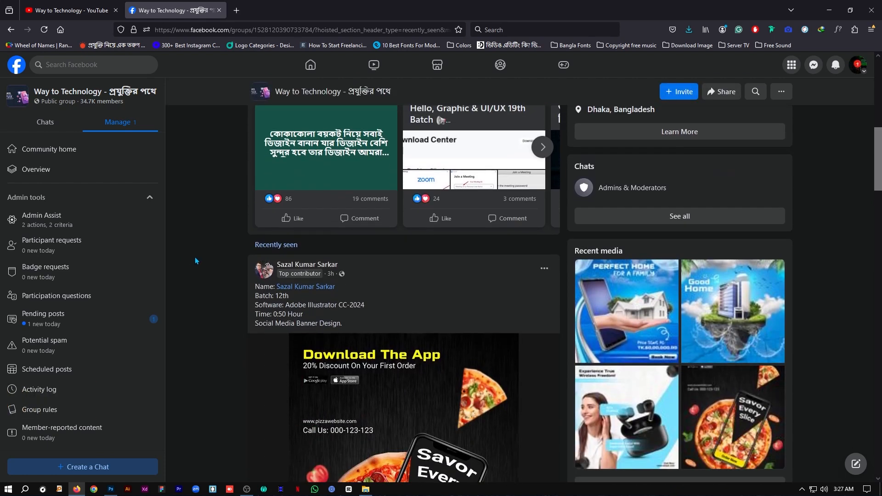
scroll(195, 257, "down", 3)
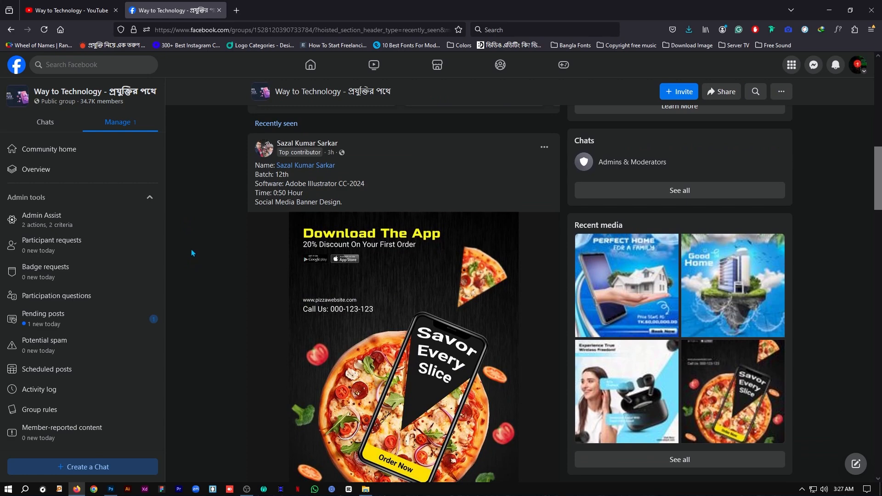
scroll(185, 250, "down", 5)
scroll(184, 247, "down", 4)
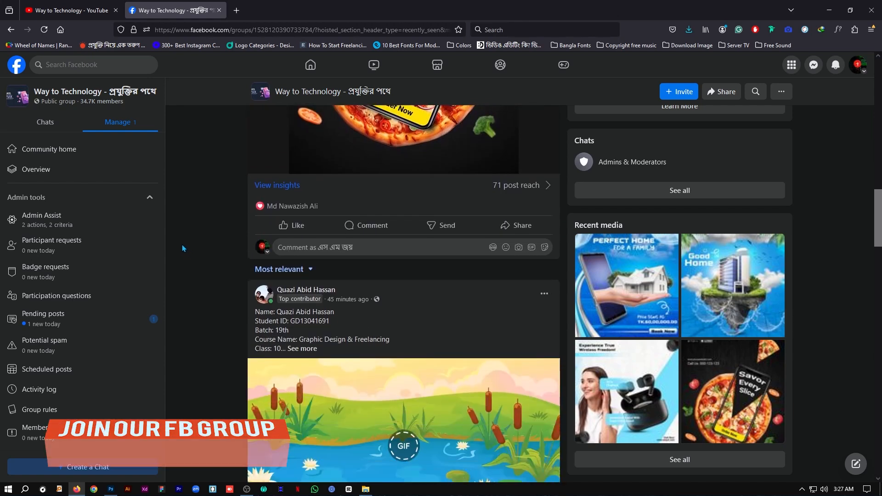
scroll(172, 240, "down", 2)
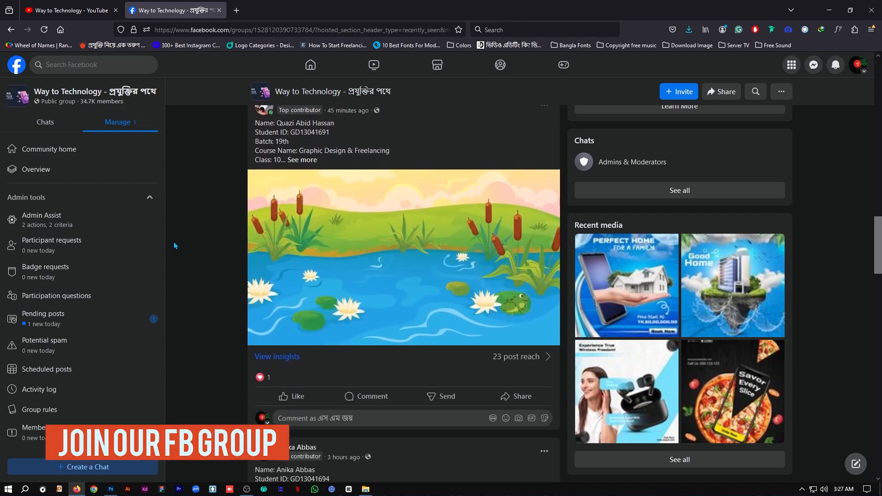
scroll(174, 244, "down", 7)
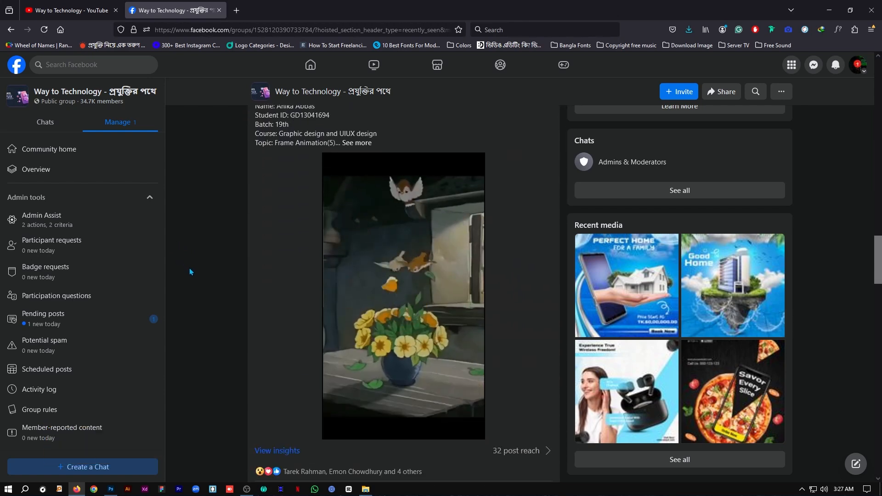
scroll(190, 271, "up", 1)
scroll(189, 270, "down", 12)
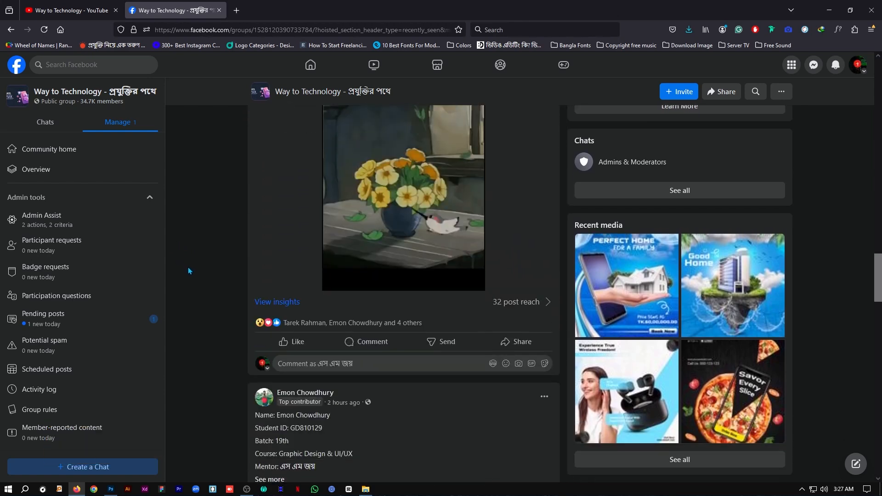
scroll(185, 261, "down", 2)
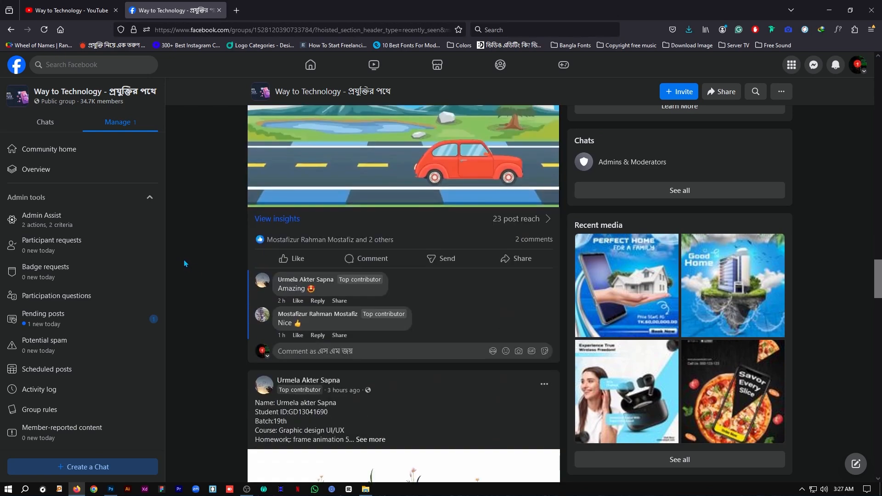
Step: Examine further member homework posts in the Way to Technology group feed, including the frame animation scenes and social media banner designs
scroll(184, 260, "up", 3)
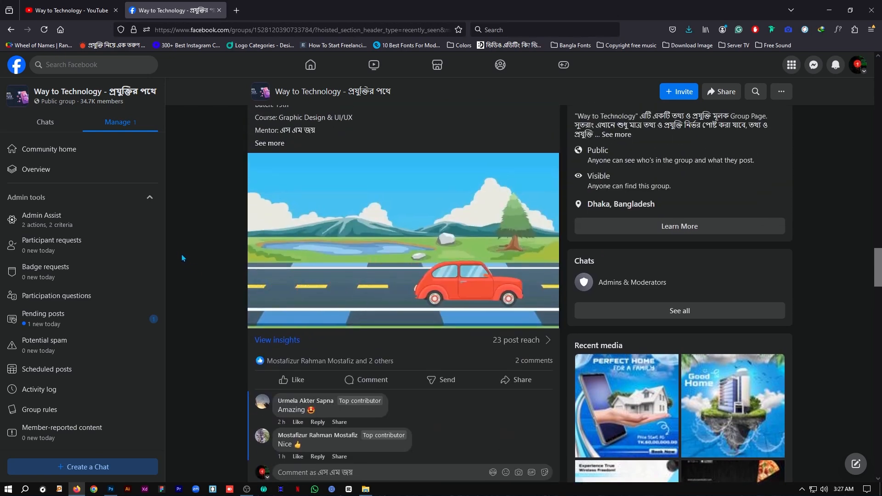
scroll(181, 254, "down", 5)
scroll(189, 269, "down", 3)
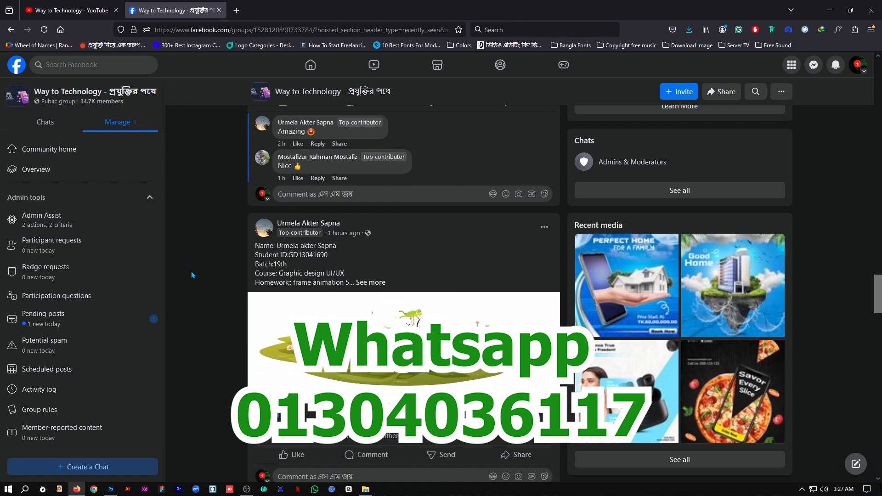
scroll(192, 271, "down", 7)
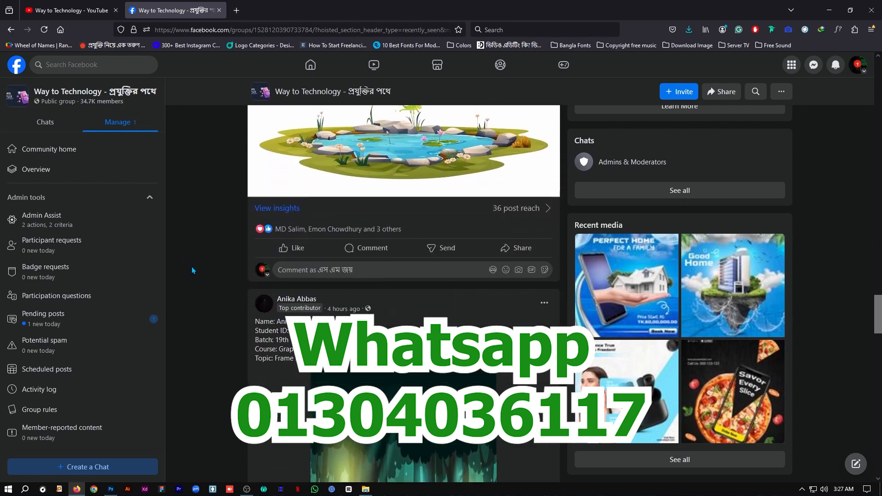
scroll(187, 263, "down", 1)
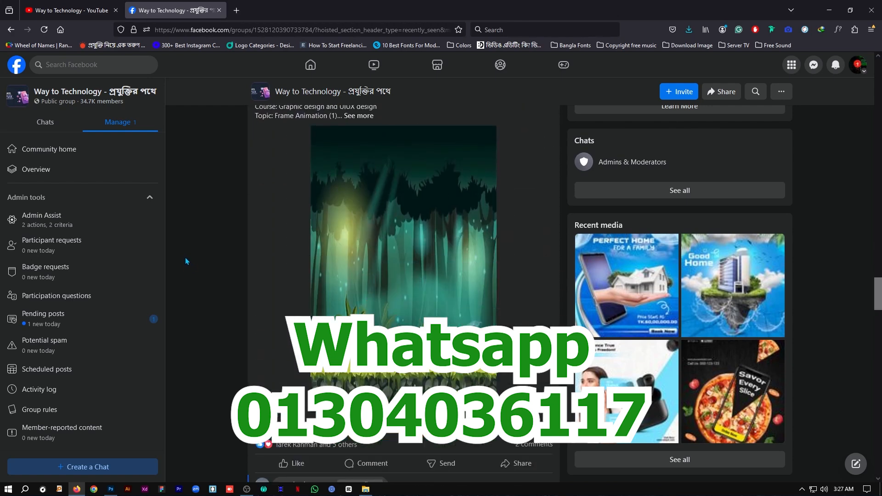
scroll(177, 253, "down", 15)
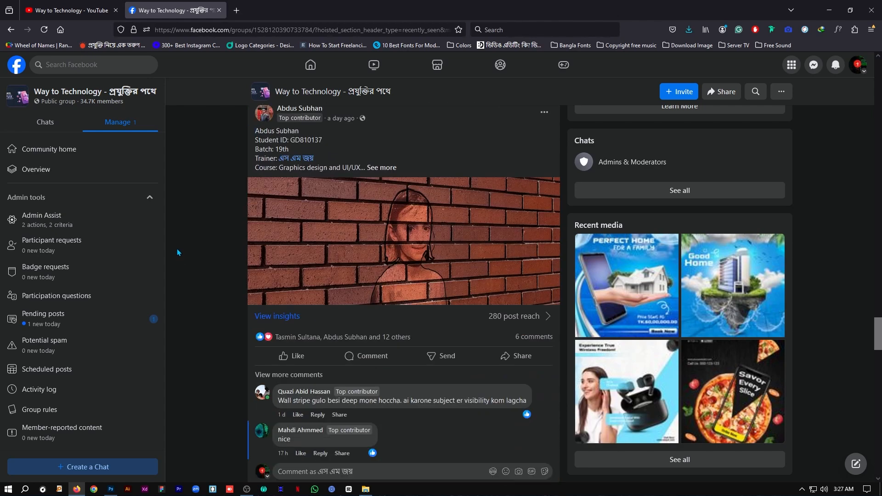
scroll(192, 258, "down", 5)
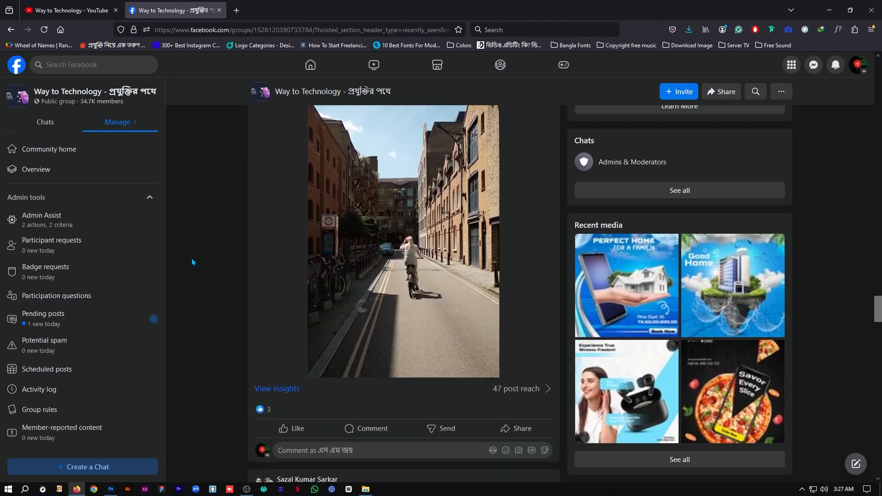
scroll(177, 245, "down", 4)
scroll(177, 245, "down", 8)
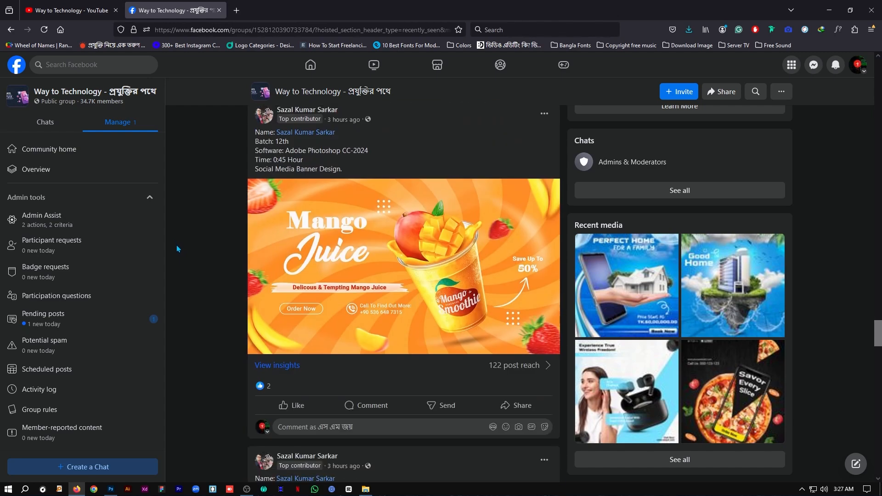
scroll(183, 257, "down", 5)
Step: Switch to the Way to Technology YouTube channel and look through its latest uploaded videos
key("ctrl+Tab")
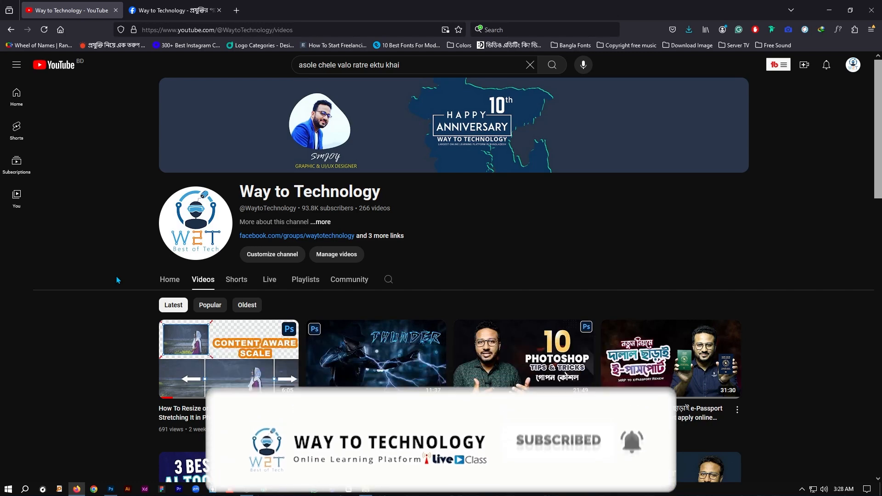
scroll(117, 280, "down", 4)
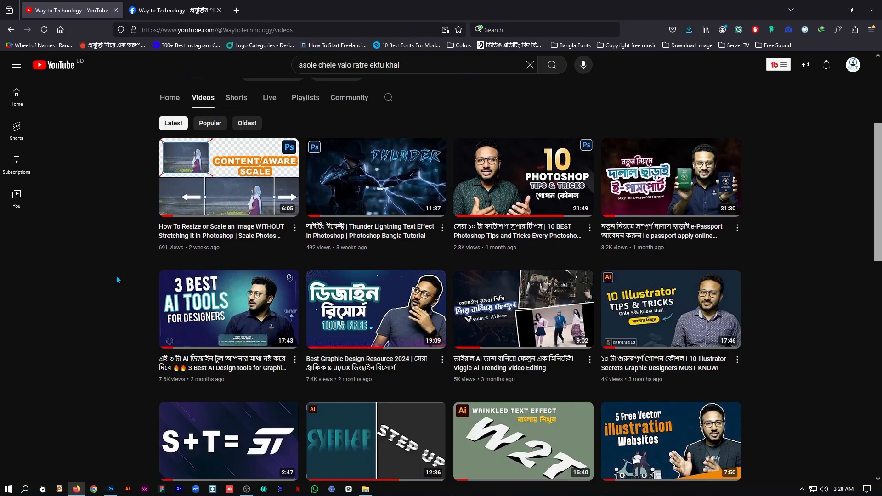
scroll(117, 280, "down", 3)
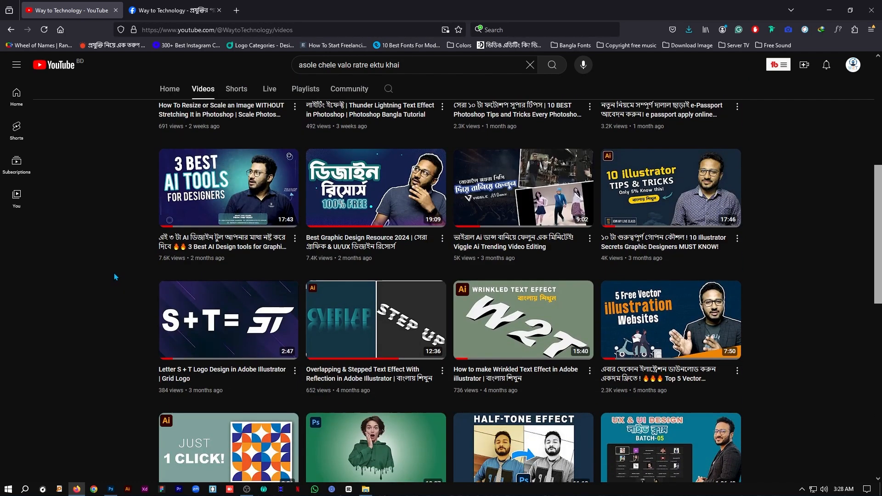